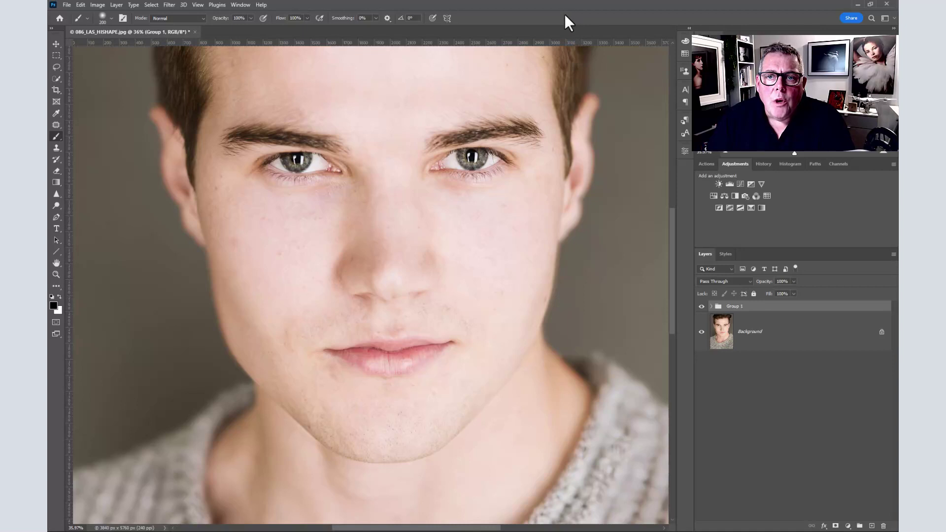
# Step: Compare the portrait with and without Group 1, and revert the file to its saved version
pyautogui.click(702, 306)
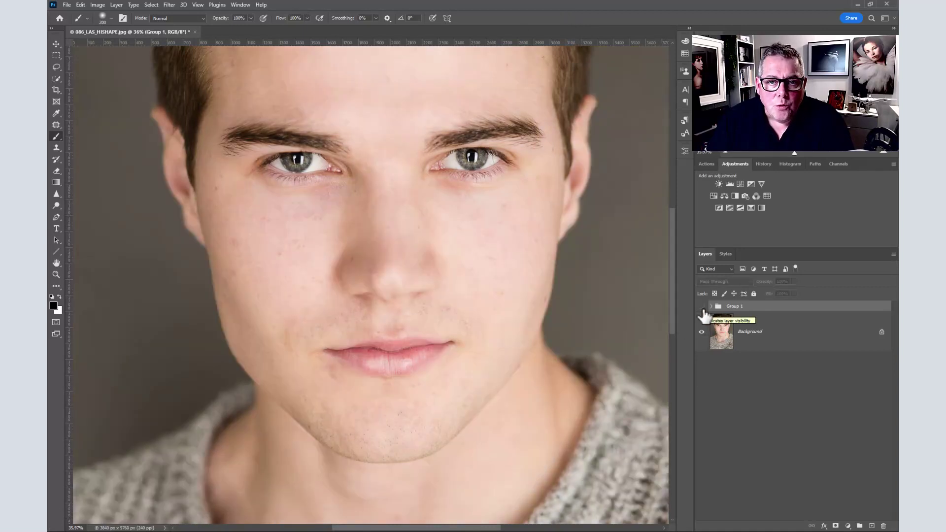
pyautogui.click(702, 308)
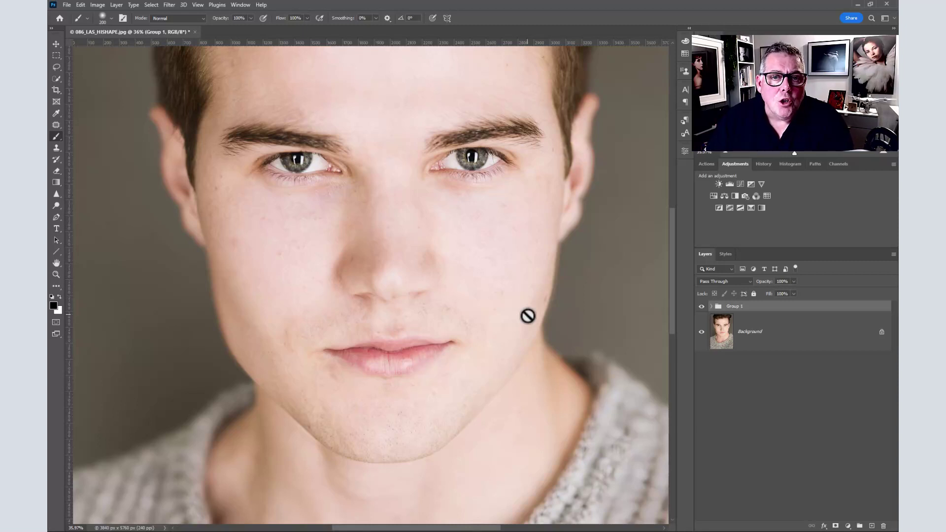
pyautogui.click(67, 4)
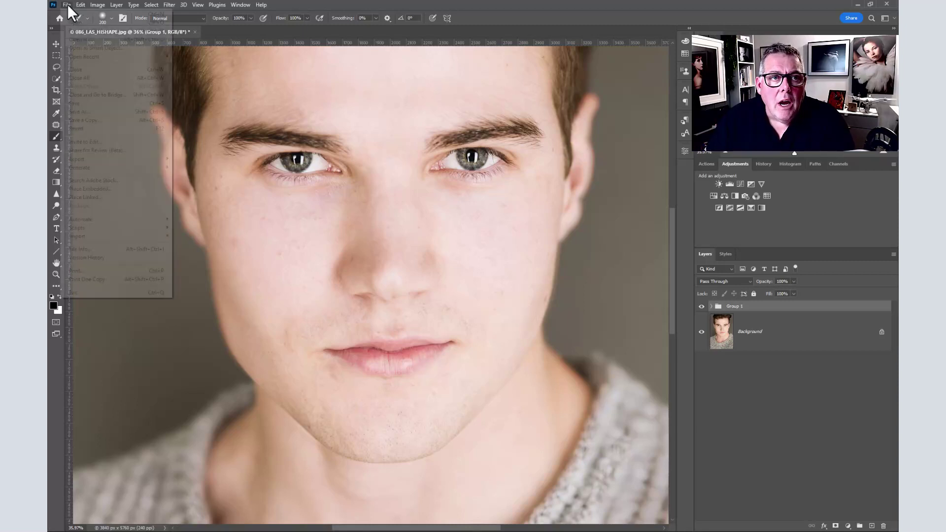
pyautogui.click(83, 127)
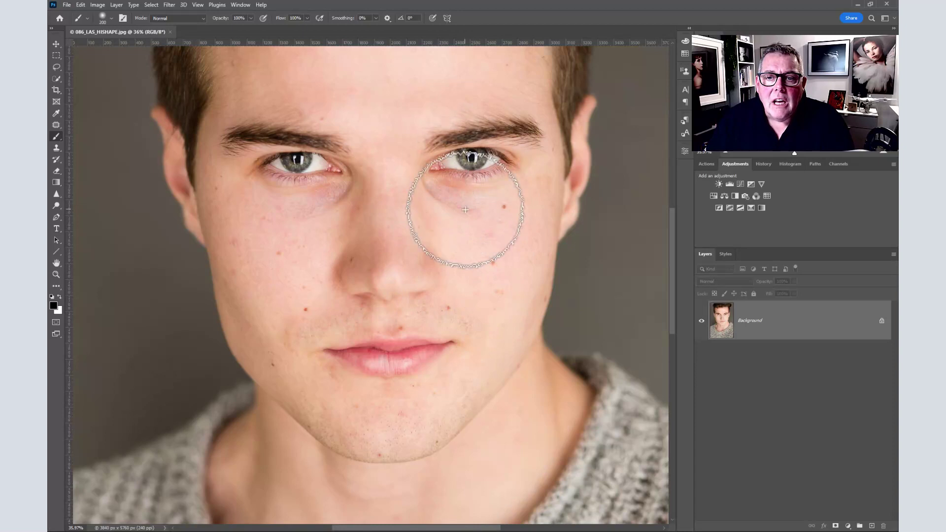
# Step: Duplicate the Background layer and remove the small blemishes on both cheeks with the content-aware Spot Healing Brush
pyautogui.hotkey('ctrl', 'j')
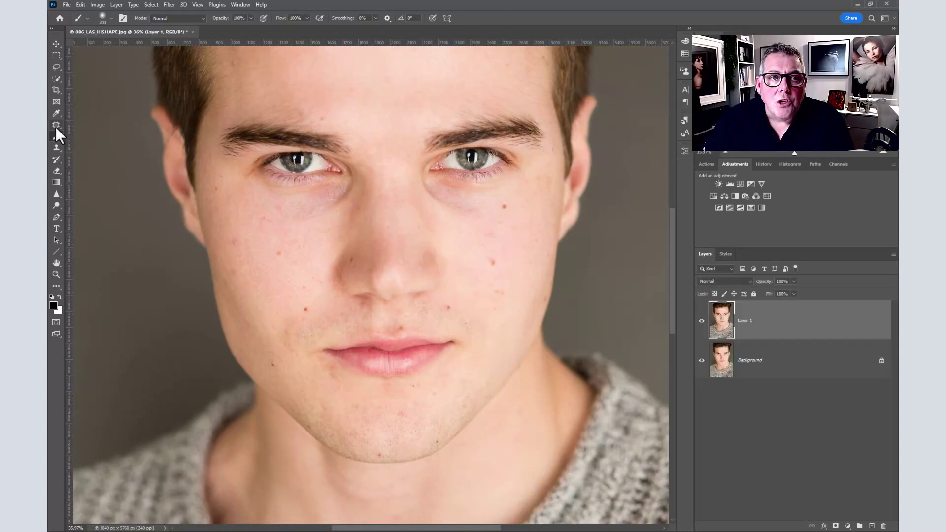
pyautogui.moveTo(55, 126); pyautogui.dragTo(81, 124)
pyautogui.scroll(1, 432, 312)
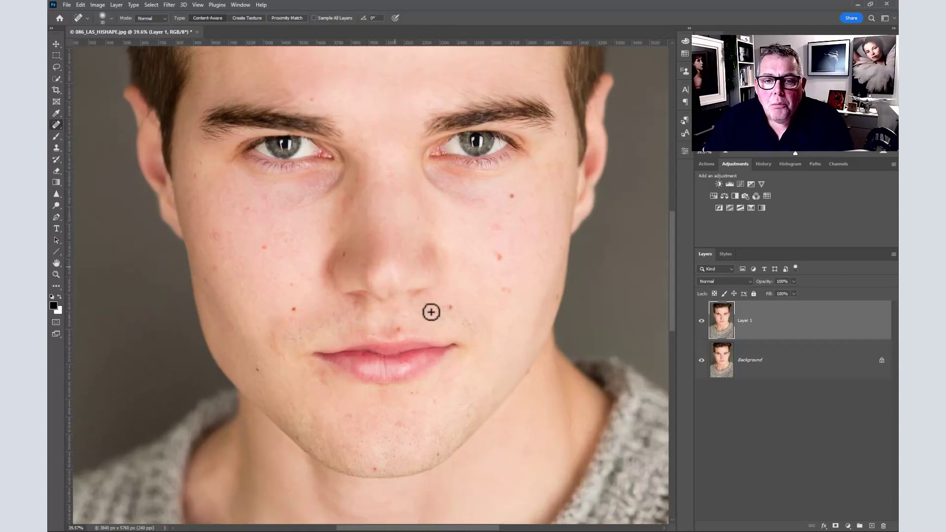
pyautogui.scroll(1, 432, 312)
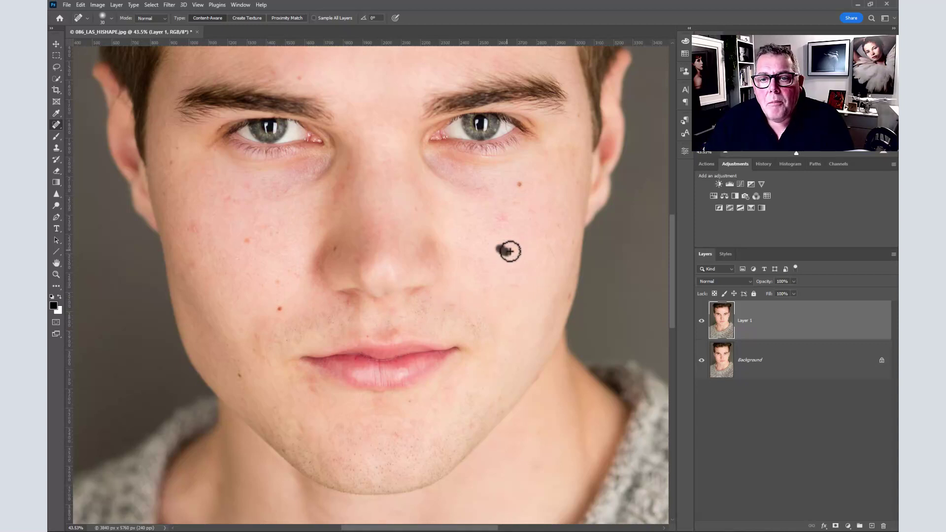
pyautogui.moveTo(510, 252); pyautogui.dragTo(509, 251)
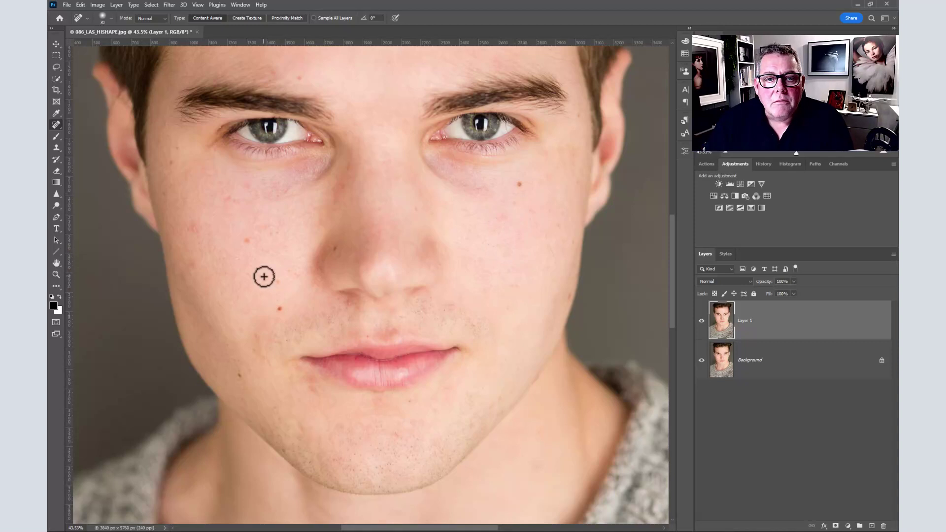
pyautogui.moveTo(246, 240)
pyautogui.mouseDown()
pyautogui.moveTo(230, 203)
pyautogui.moveTo(197, 228)
pyautogui.mouseUp()
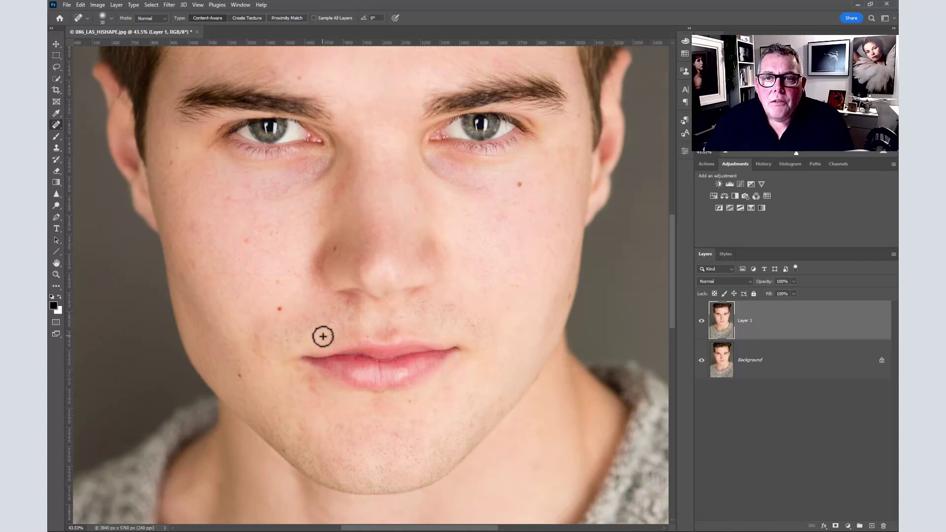
pyautogui.scroll(-1, 323, 336)
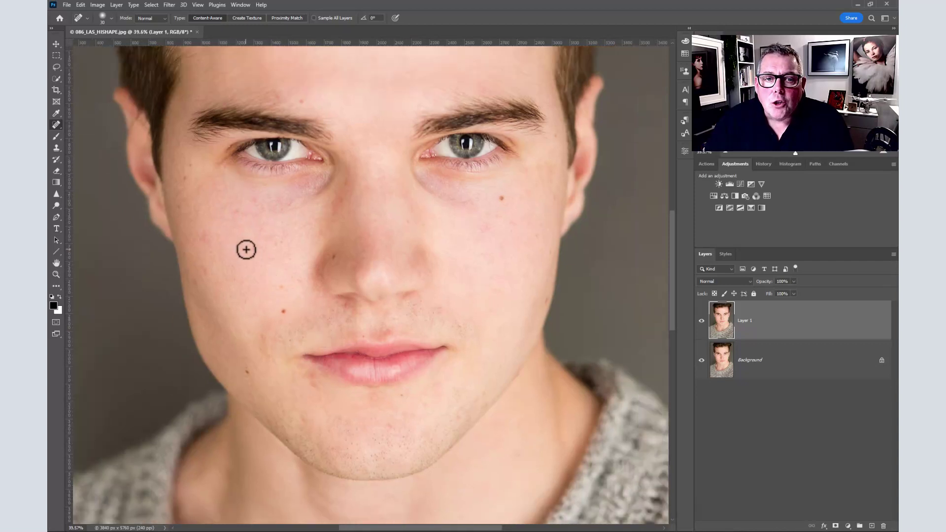
pyautogui.click(275, 241)
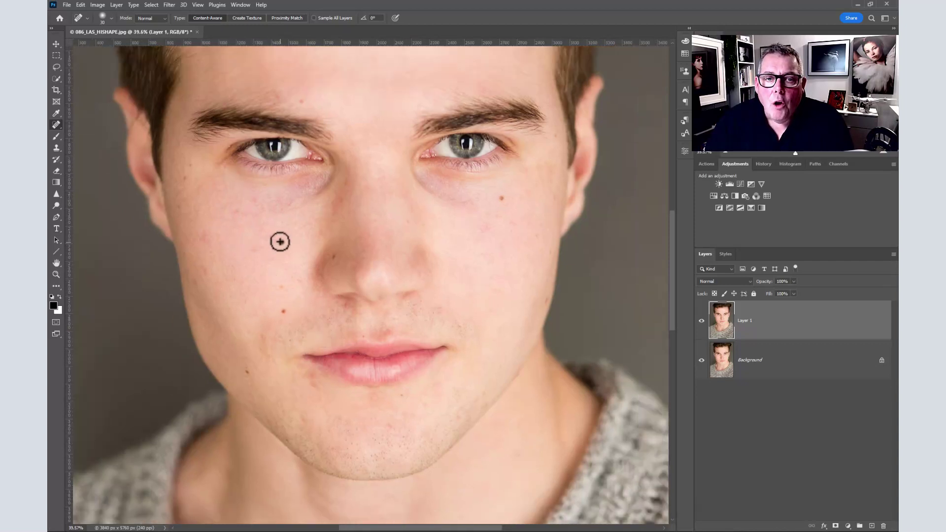
pyautogui.click(206, 237)
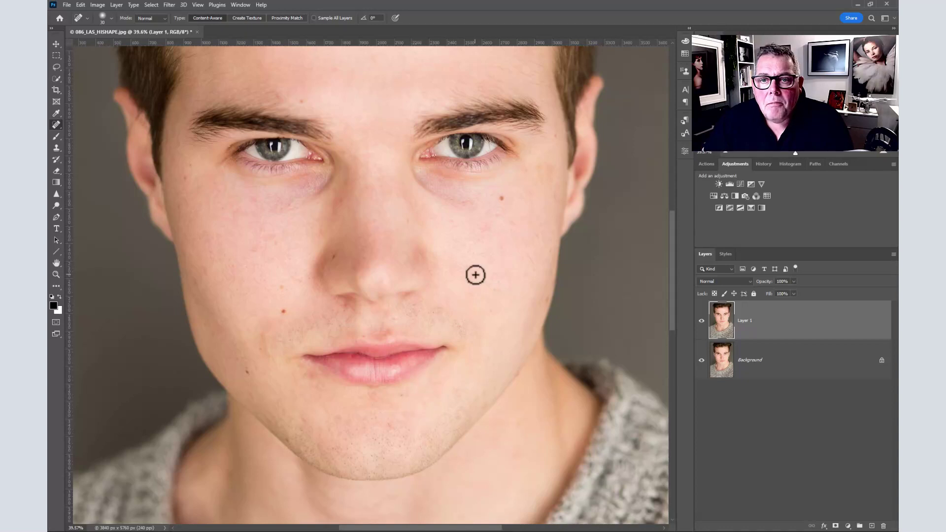
# Step: Patch the dark shadow under the eye on the image's right side with clean cheek skin, and clear the selection
pyautogui.moveTo(475, 276); pyautogui.dragTo(467, 341)
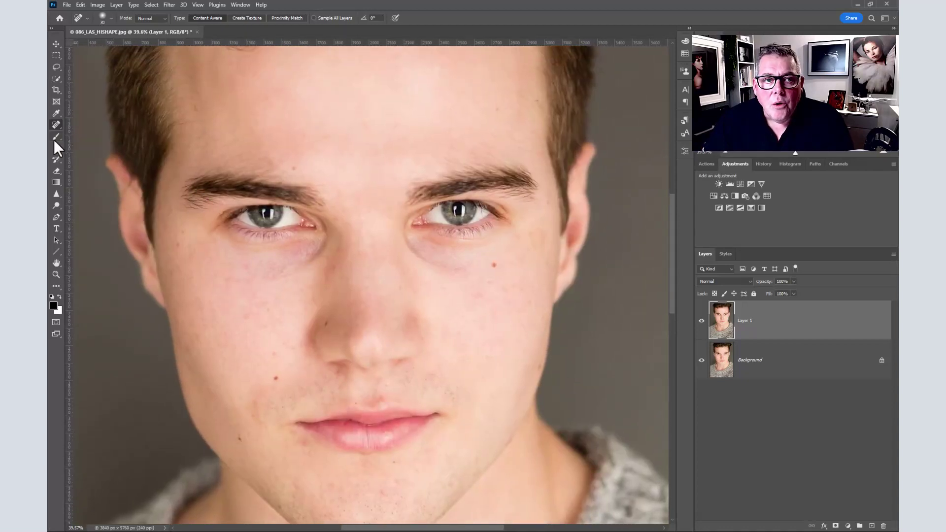
pyautogui.rightClick(55, 124)
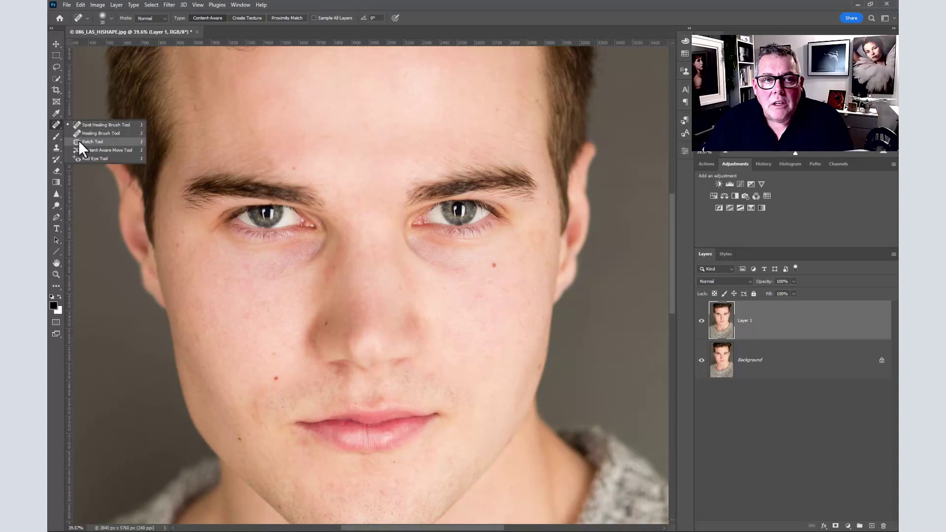
pyautogui.click(79, 140)
pyautogui.moveTo(404, 233)
pyautogui.mouseDown()
pyautogui.moveTo(467, 260)
pyautogui.moveTo(470, 271)
pyautogui.moveTo(432, 277)
pyautogui.moveTo(406, 268)
pyautogui.moveTo(400, 244)
pyautogui.moveTo(448, 286)
pyautogui.mouseUp()
pyautogui.hotkey('ctrl', 'd')
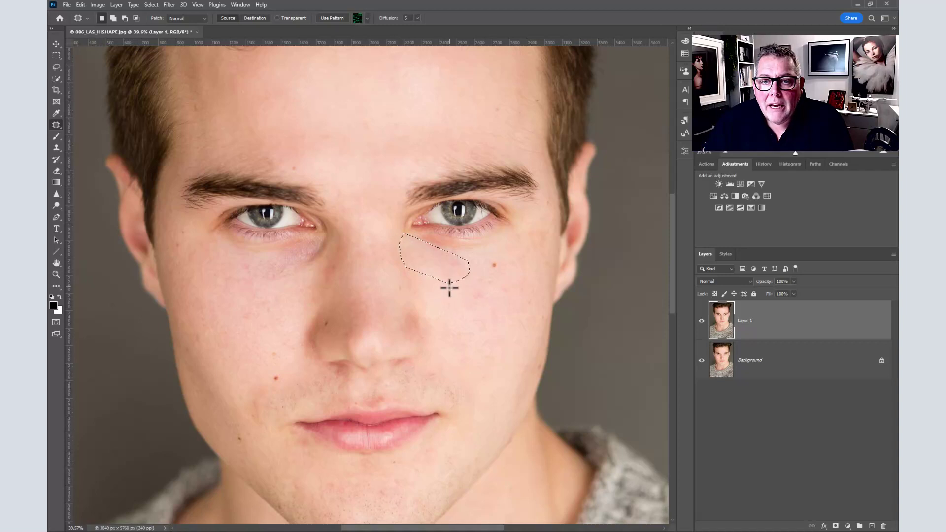
# Step: Patch the dark shadow under the eye on the image's left side with cheek skin in two passes, and deselect
pyautogui.moveTo(321, 238)
pyautogui.mouseDown()
pyautogui.moveTo(321, 257)
pyautogui.moveTo(268, 277)
pyautogui.moveTo(279, 258)
pyautogui.moveTo(316, 241)
pyautogui.mouseUp()
pyautogui.moveTo(294, 277); pyautogui.dragTo(287, 300)
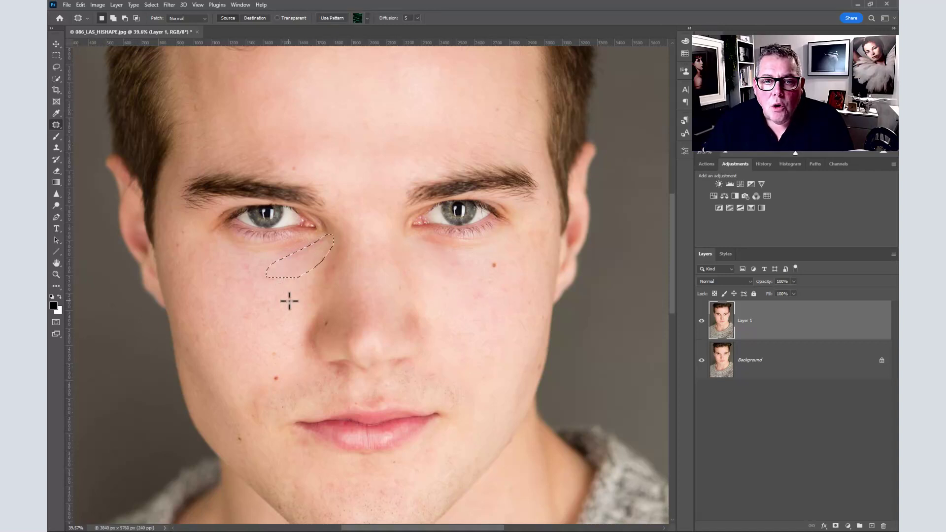
pyautogui.hotkey('ctrl', 'd')
pyautogui.moveTo(318, 244)
pyautogui.mouseDown()
pyautogui.moveTo(305, 265)
pyautogui.moveTo(282, 265)
pyautogui.moveTo(280, 247)
pyautogui.moveTo(289, 275)
pyautogui.moveTo(321, 267)
pyautogui.moveTo(320, 287)
pyautogui.moveTo(341, 251)
pyautogui.moveTo(302, 291)
pyautogui.mouseUp()
pyautogui.hotkey('ctrl', 'd')
pyautogui.hotkey('ctrl', 'd')
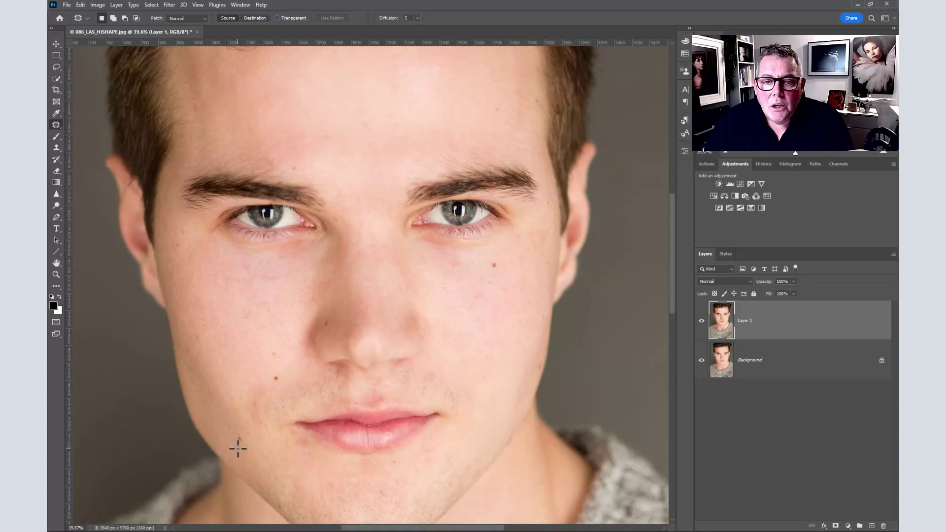
# Step: Remove the spots below the nostril, on the upper lip and above the eyebrow with the Spot Healing Brush
pyautogui.scroll(3, 330, 397)
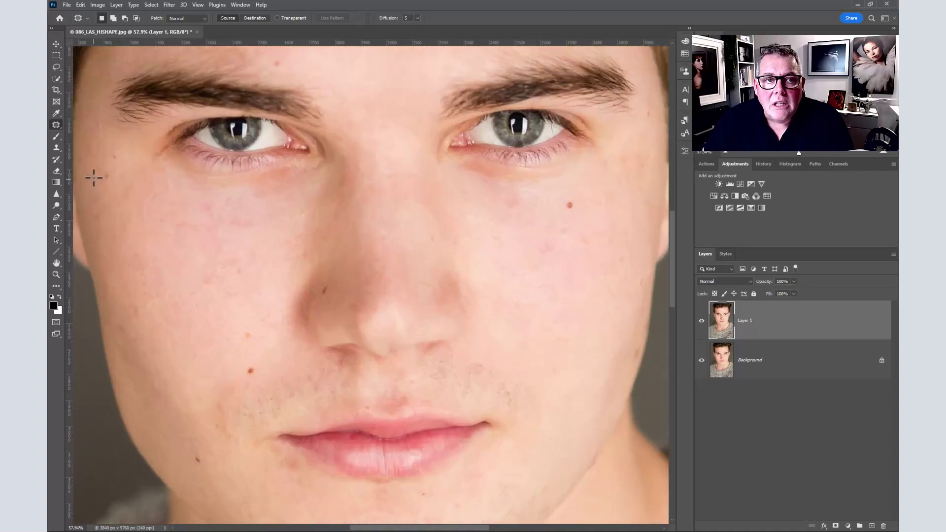
pyautogui.rightClick(56, 124)
pyautogui.click(89, 127)
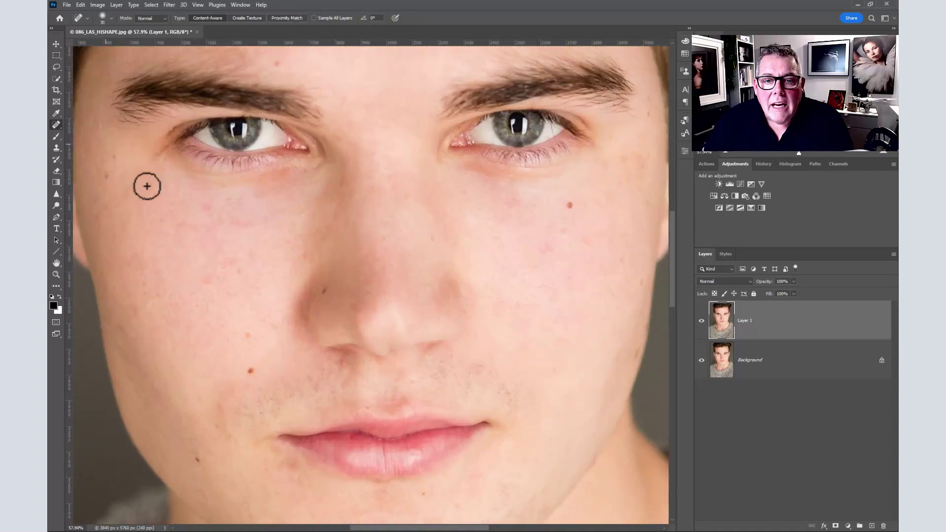
pyautogui.click(339, 363)
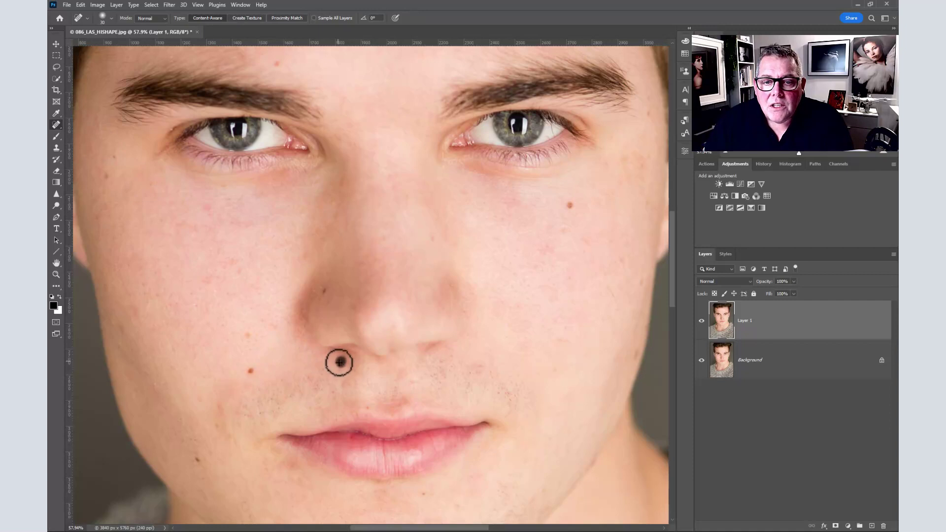
pyautogui.click(389, 396)
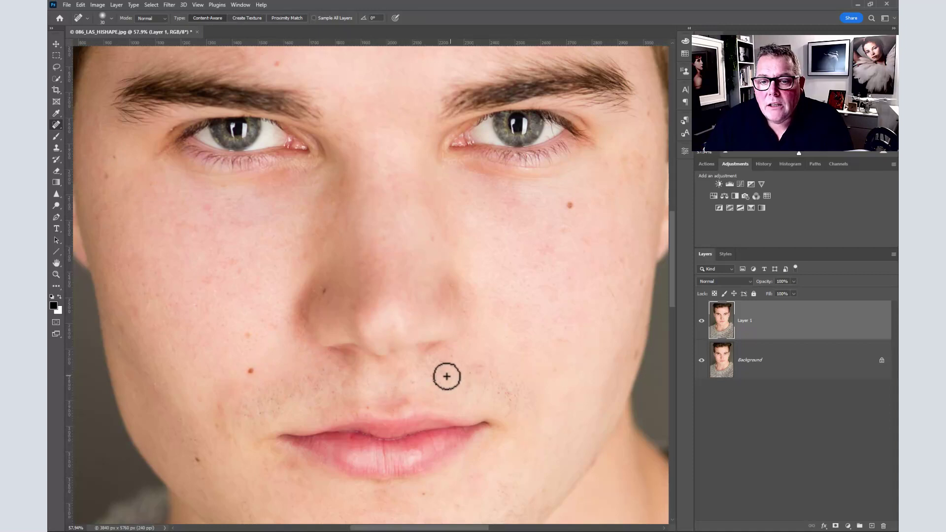
pyautogui.moveTo(450, 292)
pyautogui.mouseDown()
pyautogui.moveTo(450, 370)
pyautogui.moveTo(452, 361)
pyautogui.mouseUp()
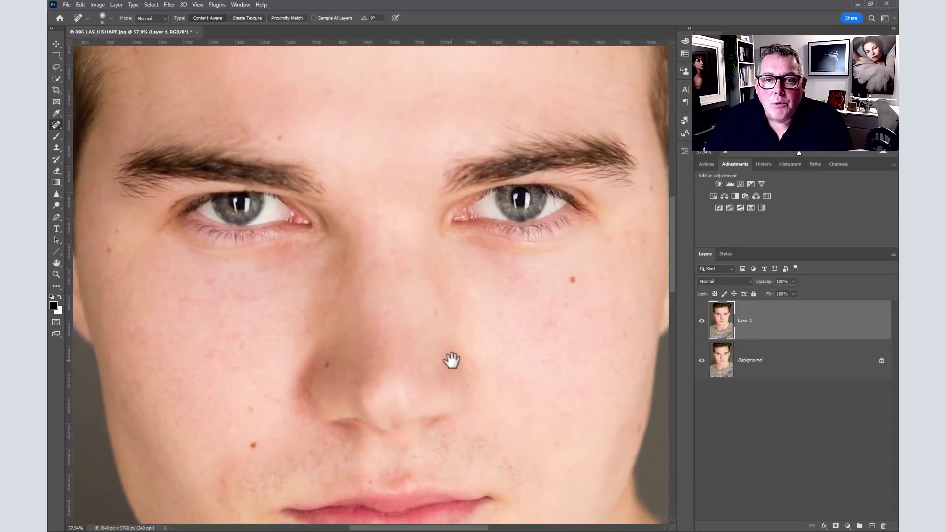
pyautogui.click(278, 138)
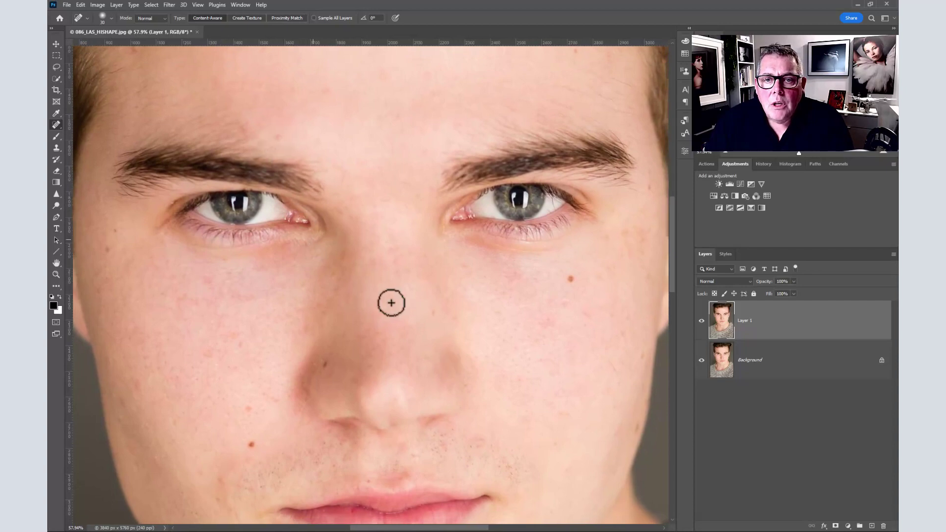
# Step: Rename Layer 1 as Retouched
pyautogui.scroll(-2, 397, 317)
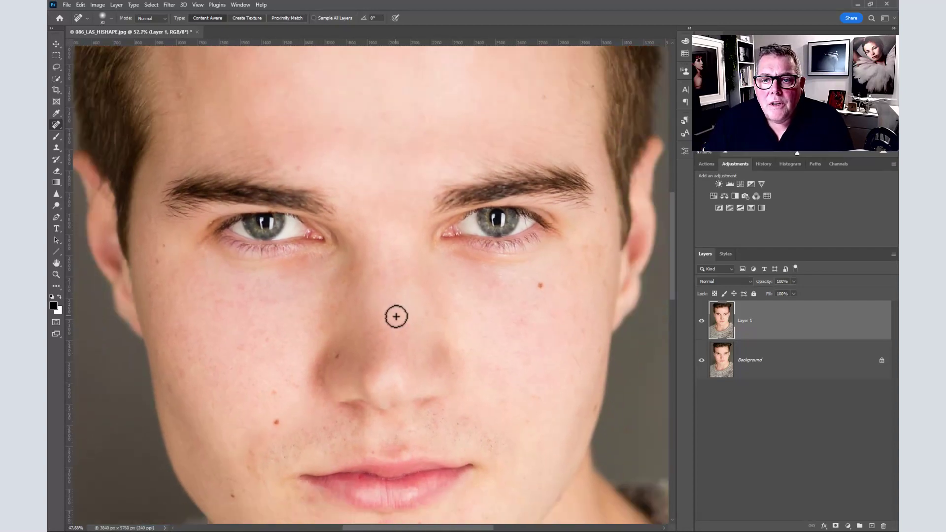
pyautogui.scroll(-6, 396, 317)
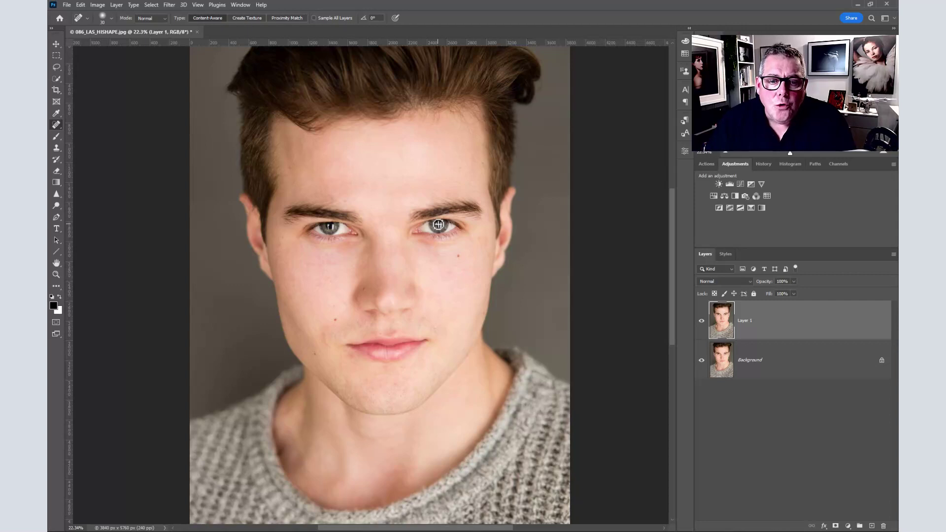
pyautogui.scroll(-1, 438, 225)
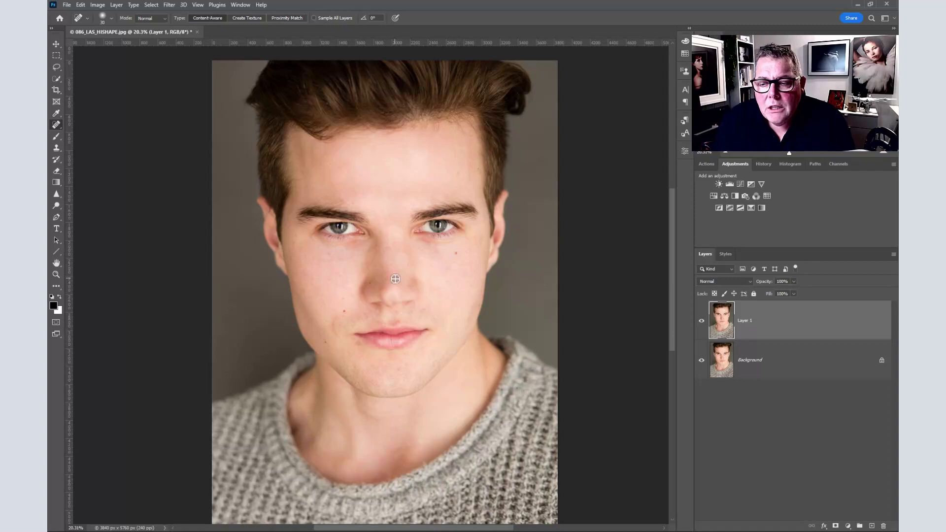
pyautogui.doubleClick(744, 321)
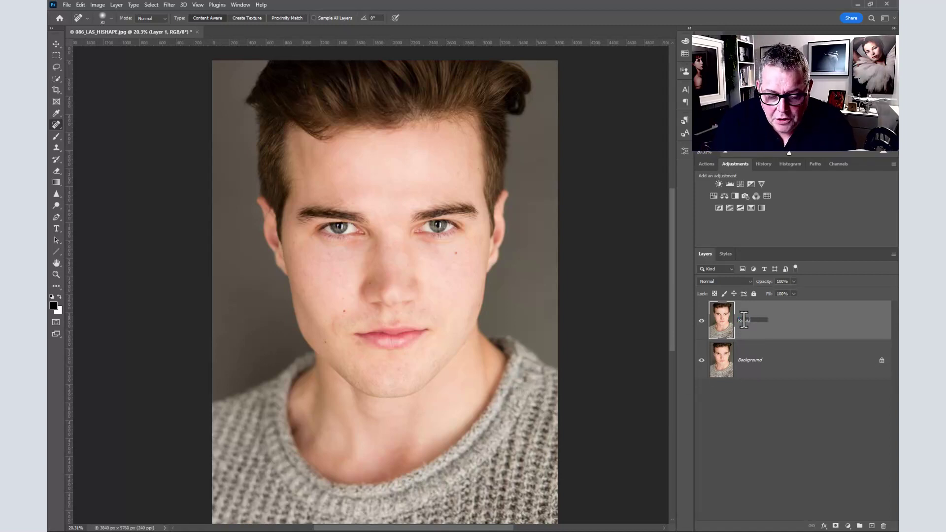
pyautogui.click(790, 330)
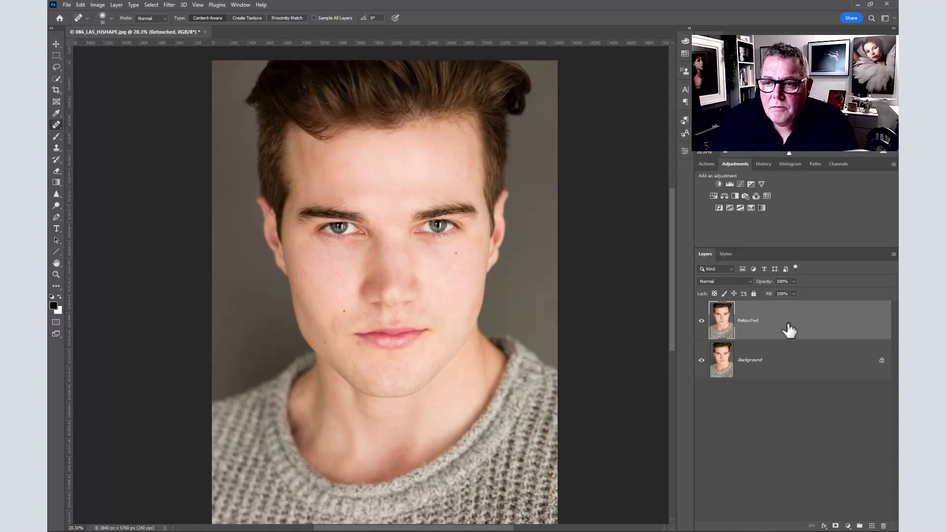
# Step: Duplicate the Retouched layer and name the copy Blurred
pyautogui.hotkey('ctrl', 'j')
pyautogui.doubleClick(759, 322)
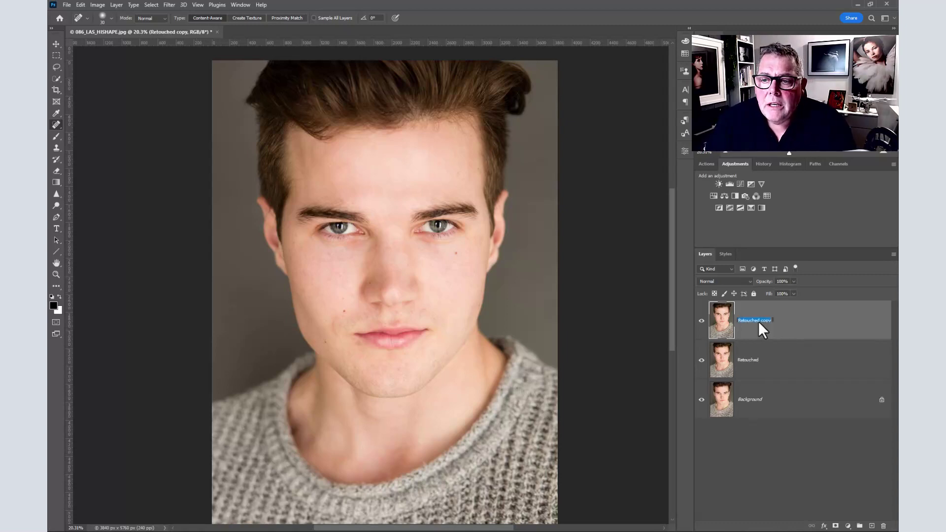
pyautogui.write('Blu')
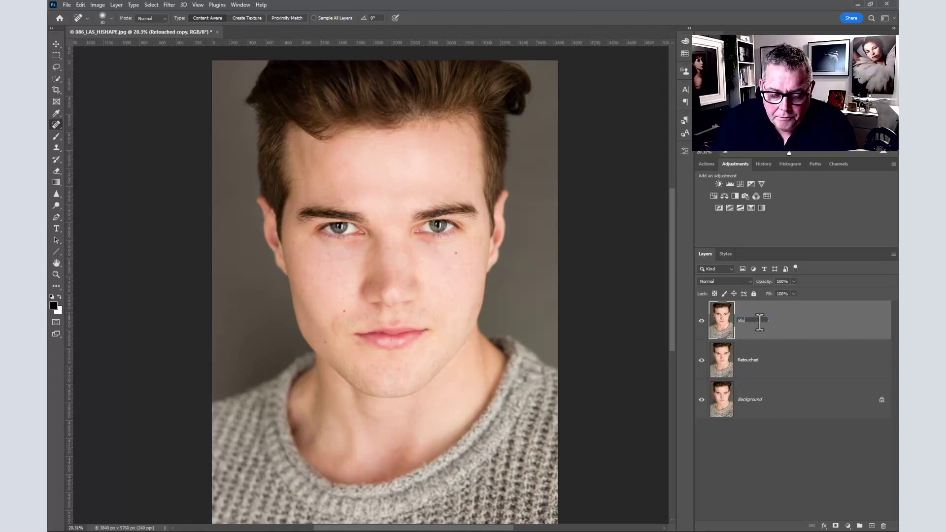
pyautogui.write('rred')
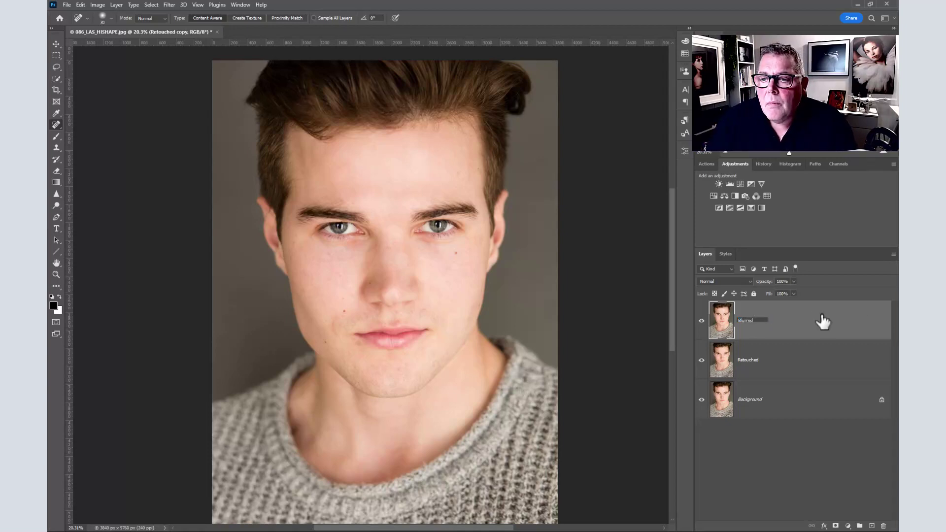
pyautogui.press('Return')
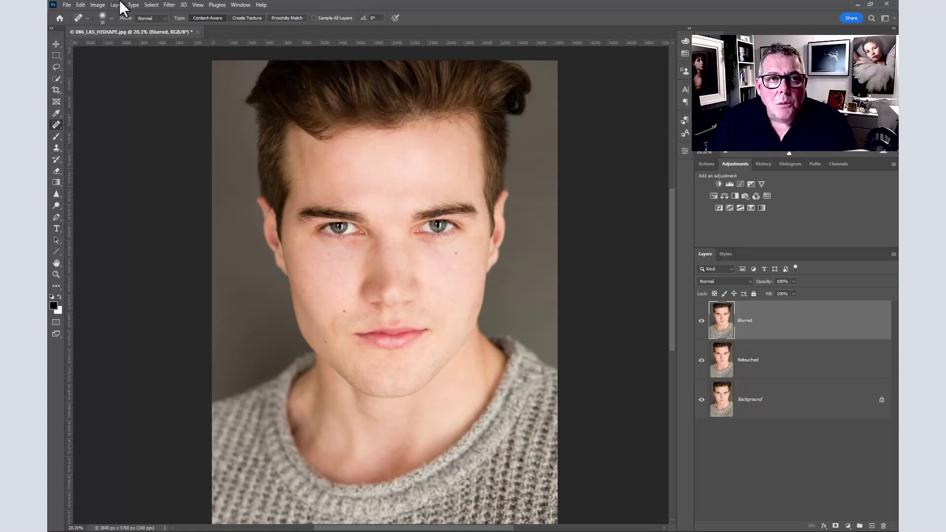
pyautogui.click(165, 4)
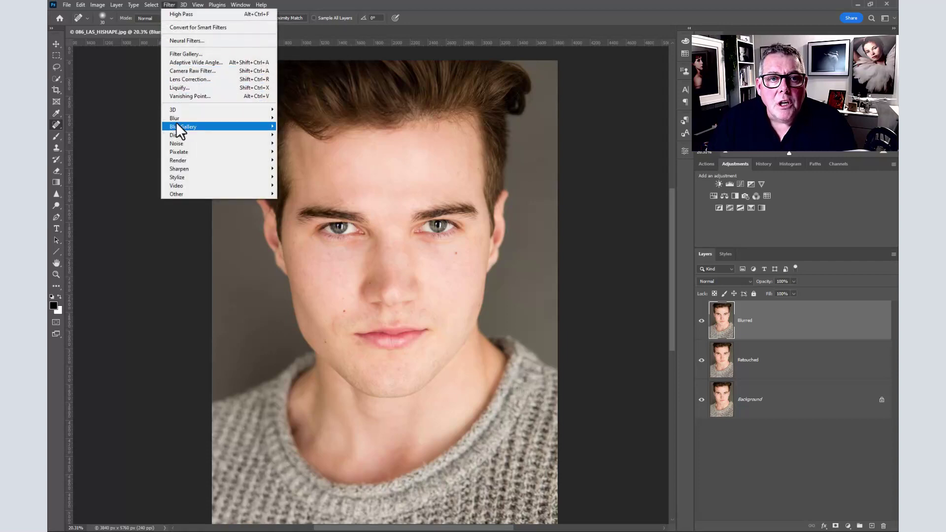
pyautogui.moveTo(176, 122)
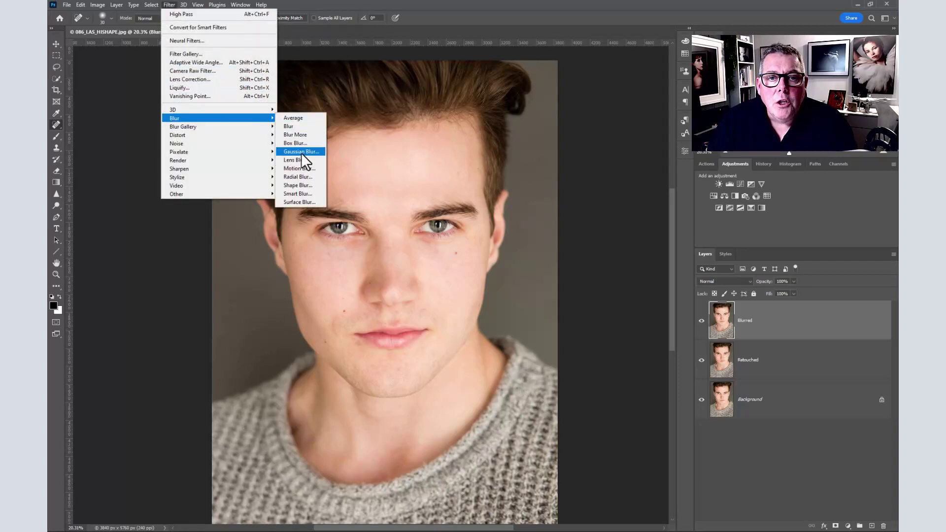
pyautogui.click(709, 331)
# Step: Try converting the Blurred layer to a smart object and check which Blur filters it allows, and undo the conversion
pyautogui.rightClick(755, 335)
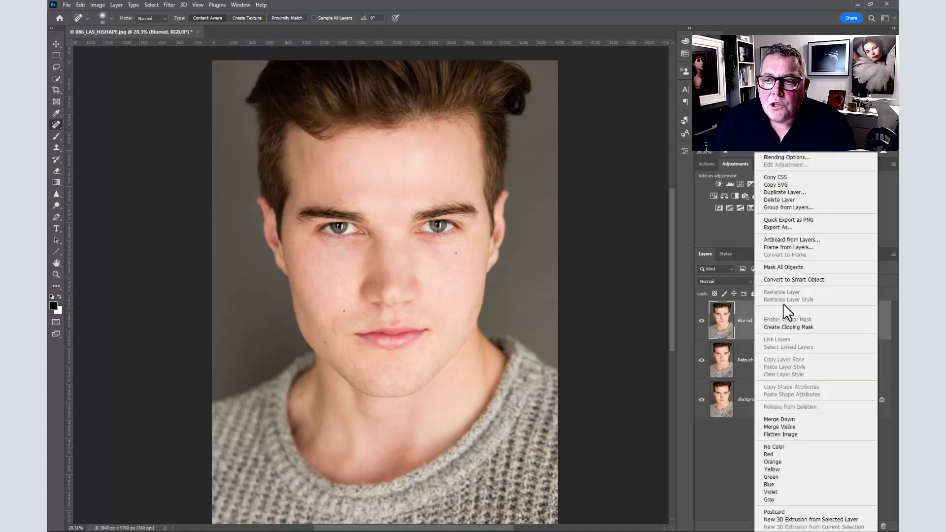
pyautogui.click(781, 280)
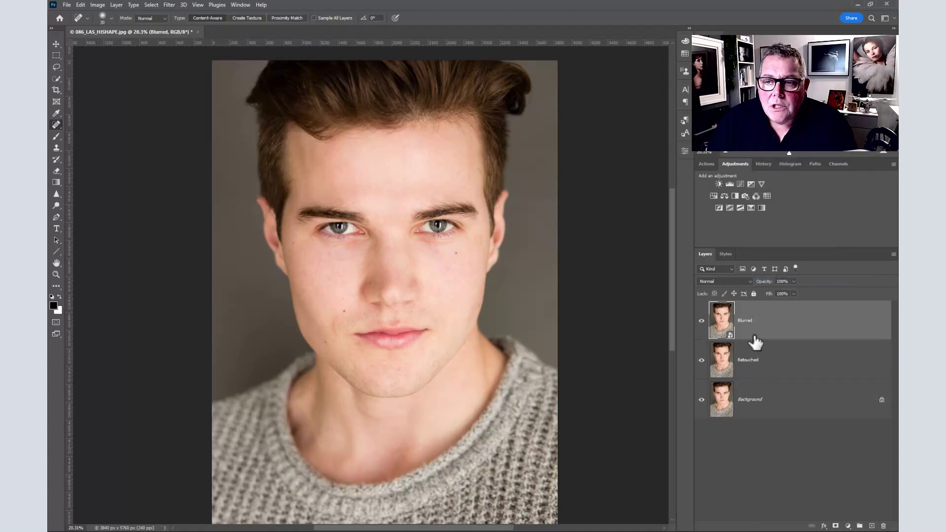
pyautogui.click(169, 5)
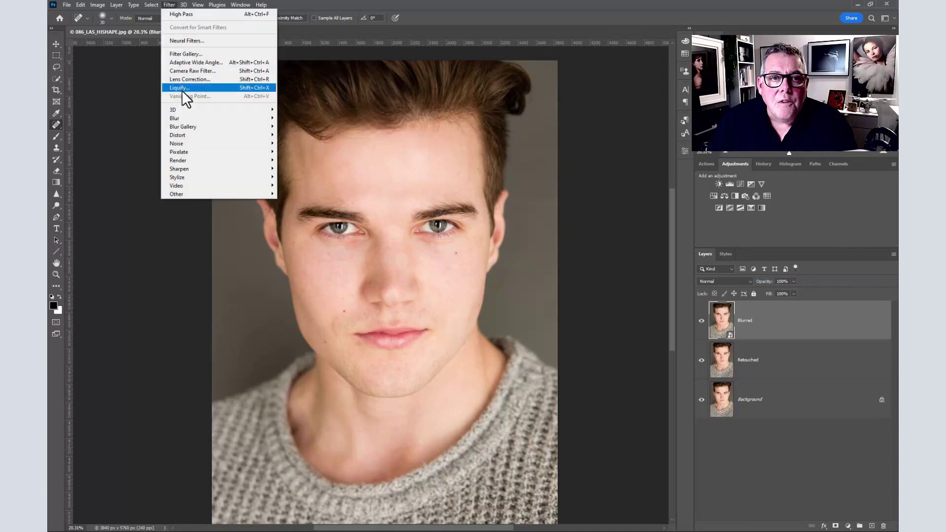
pyautogui.moveTo(189, 116)
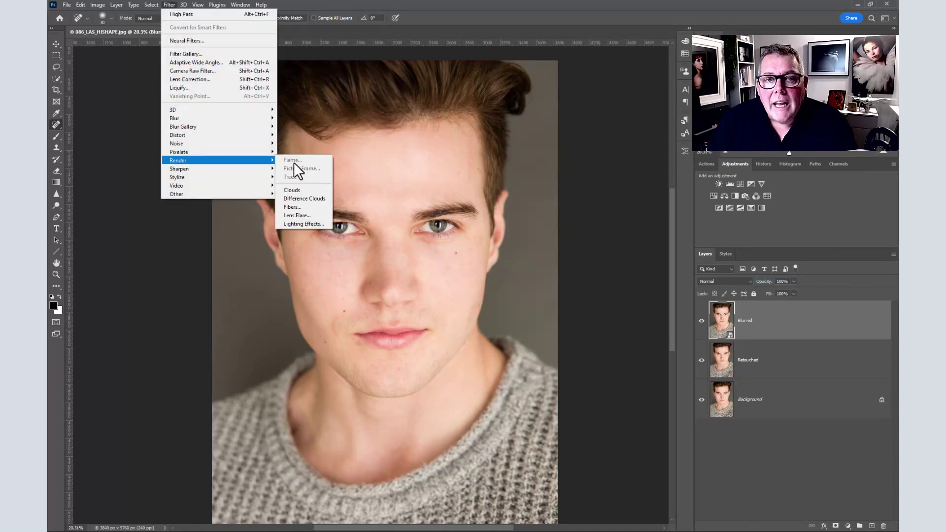
pyautogui.moveTo(253, 118)
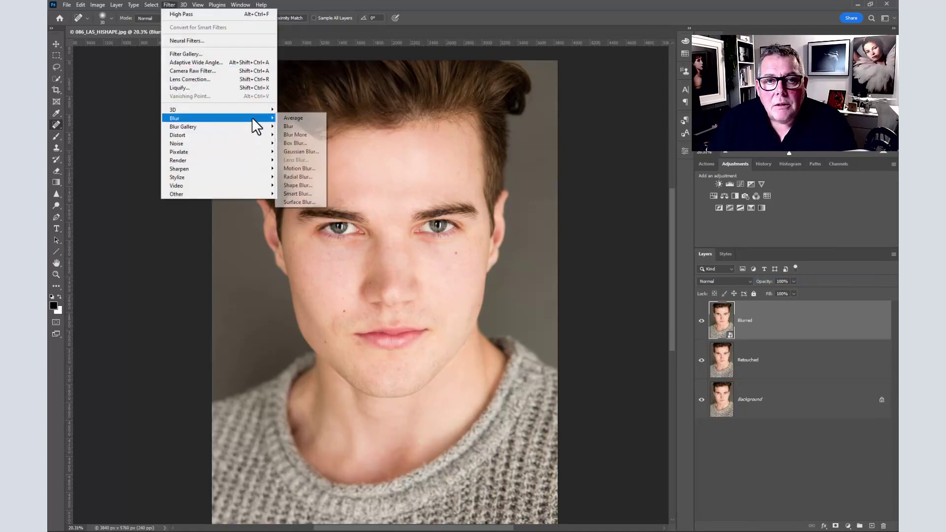
pyautogui.click(792, 328)
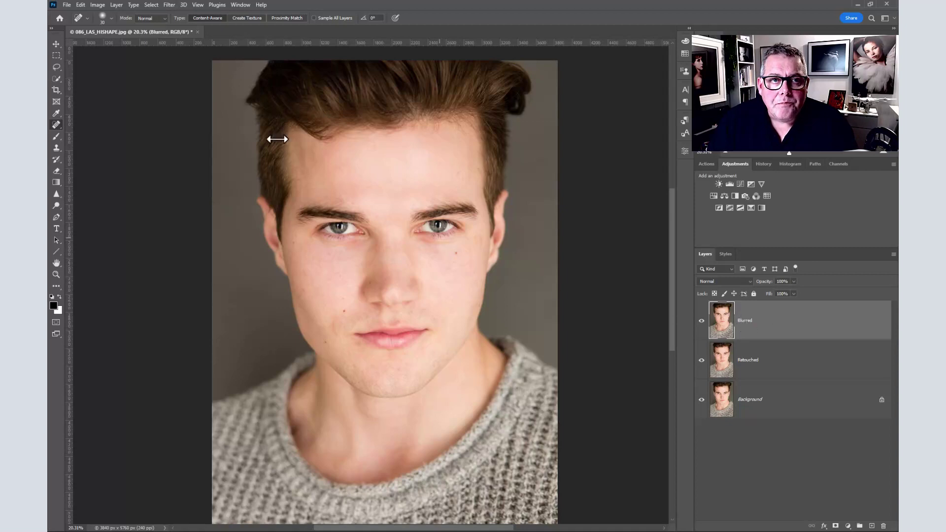
# Step: Start a Lens Blur on the Blurred layer with a Blur Focal Distance of 70 and an iris radius of 48
pyautogui.click(168, 3)
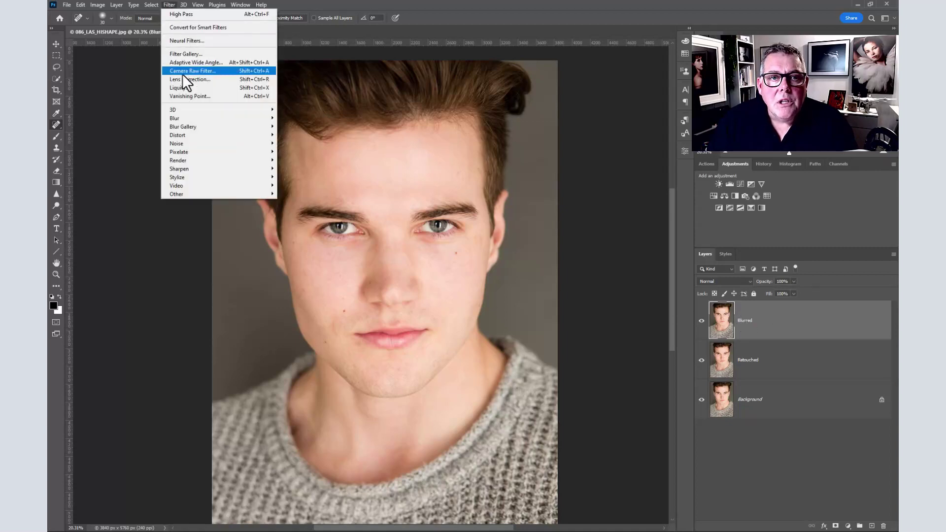
pyautogui.moveTo(185, 118)
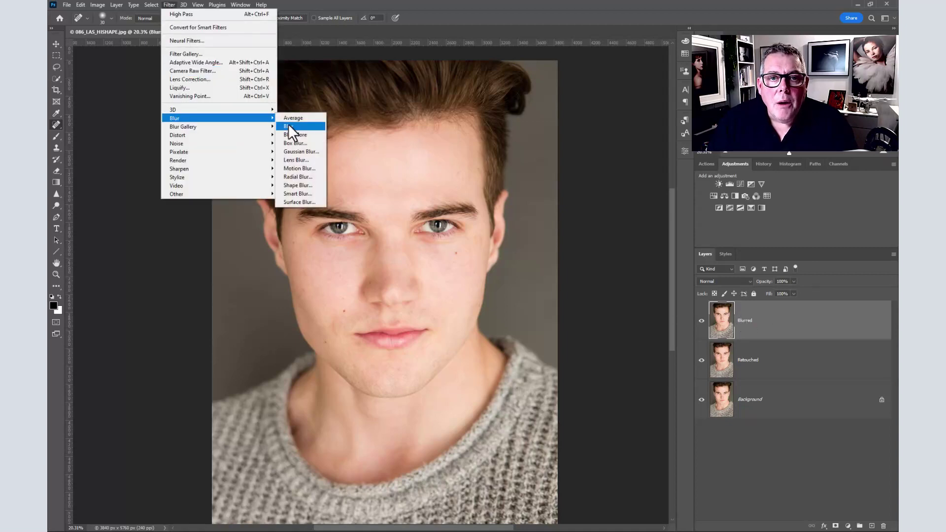
pyautogui.click(297, 160)
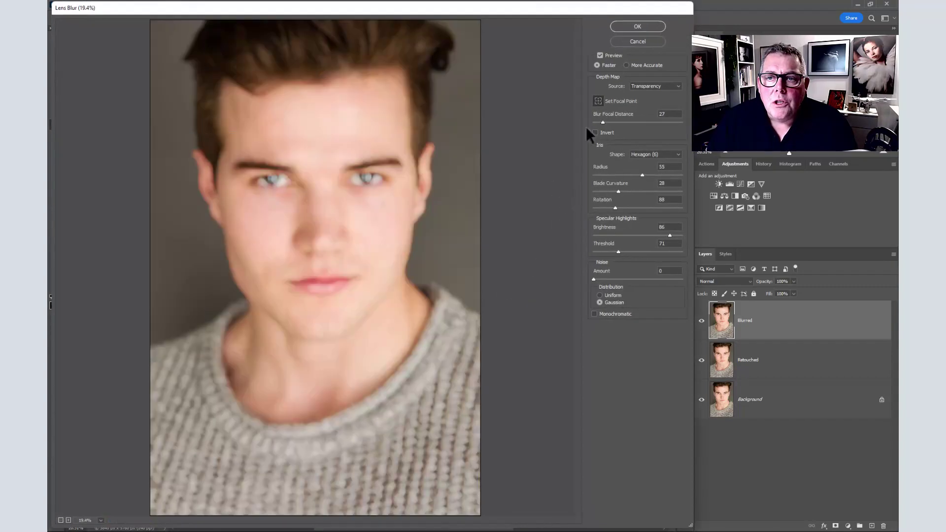
pyautogui.press('Return')
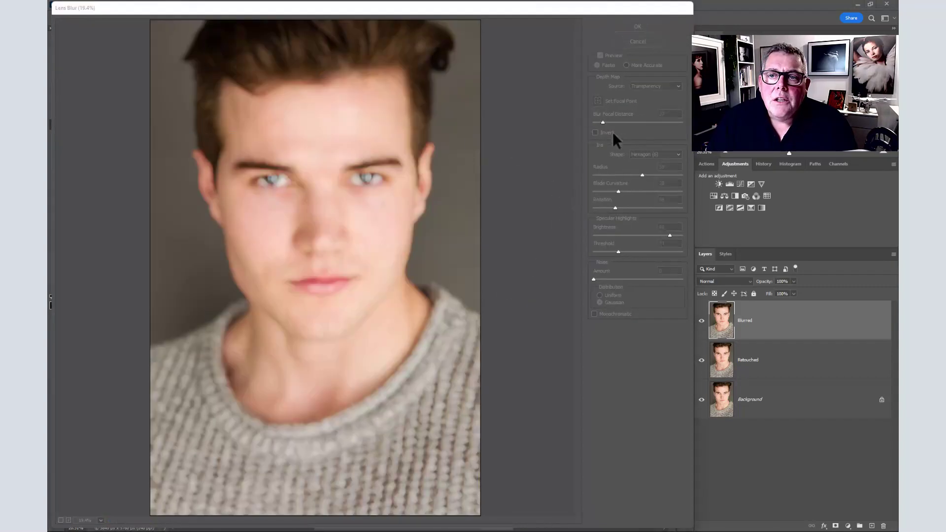
pyautogui.moveTo(606, 122); pyautogui.dragTo(608, 122)
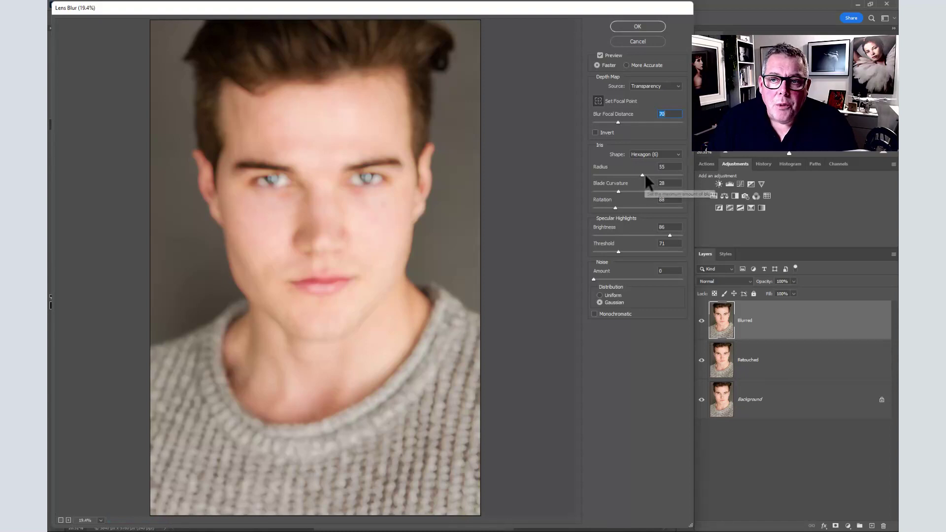
pyautogui.moveTo(643, 175); pyautogui.dragTo(636, 175)
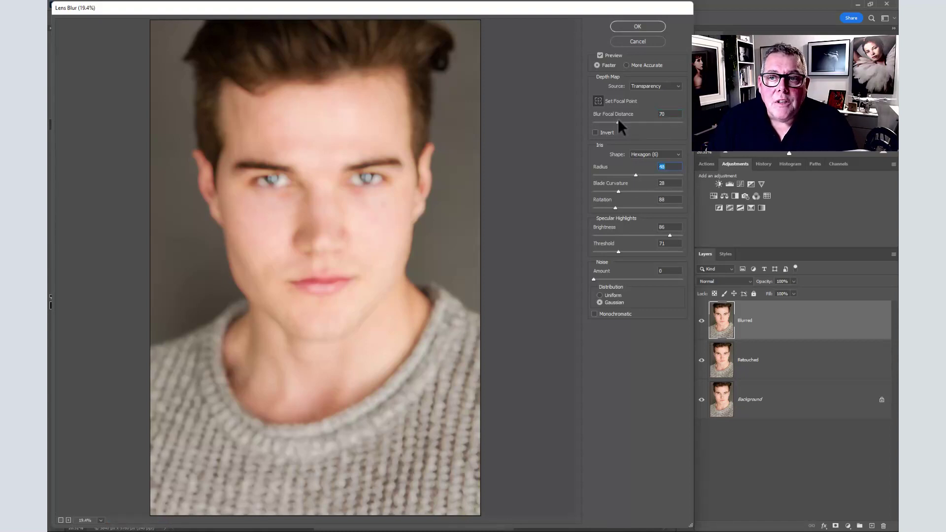
# Step: Test the Blur Focal Distance at 255 and 0, set it to 62, and apply the Lens Blur to the Blurred layer
pyautogui.moveTo(618, 122); pyautogui.dragTo(683, 124)
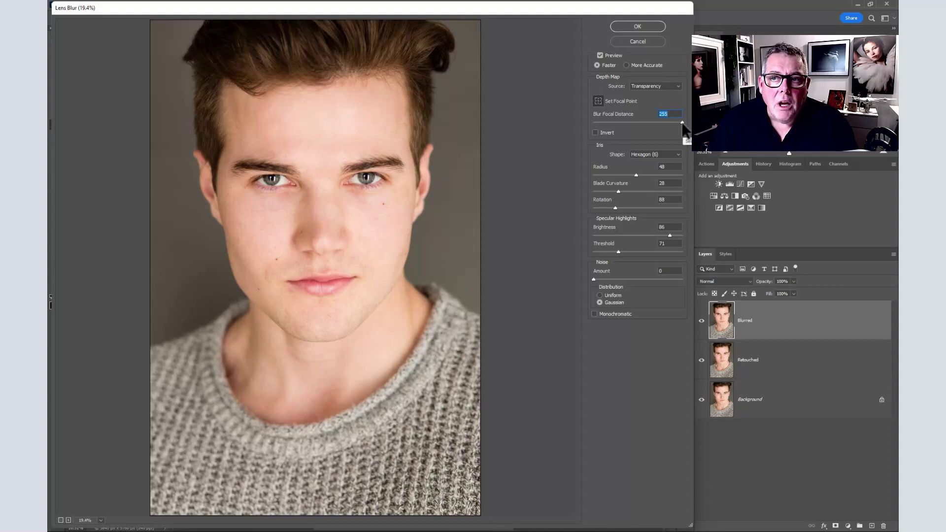
pyautogui.moveTo(683, 122); pyautogui.dragTo(593, 126)
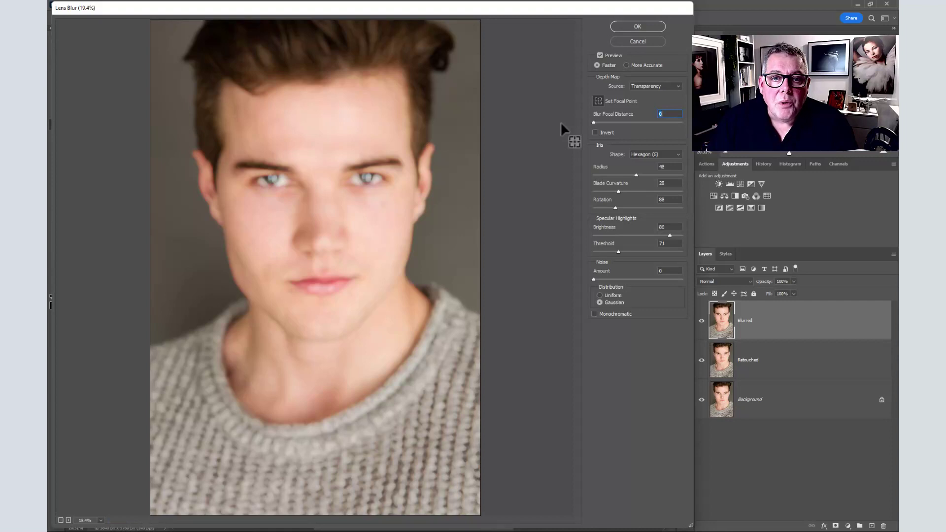
pyautogui.moveTo(593, 123); pyautogui.dragTo(615, 123)
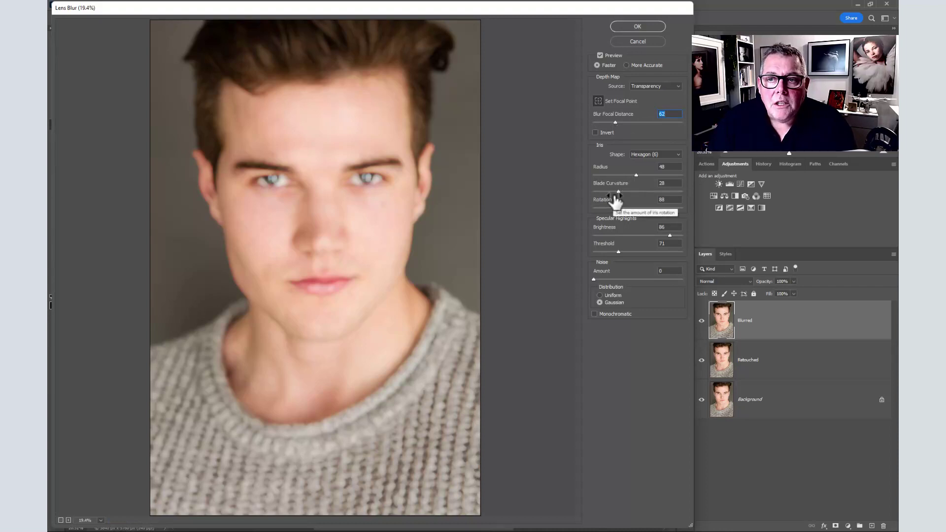
pyautogui.click(630, 26)
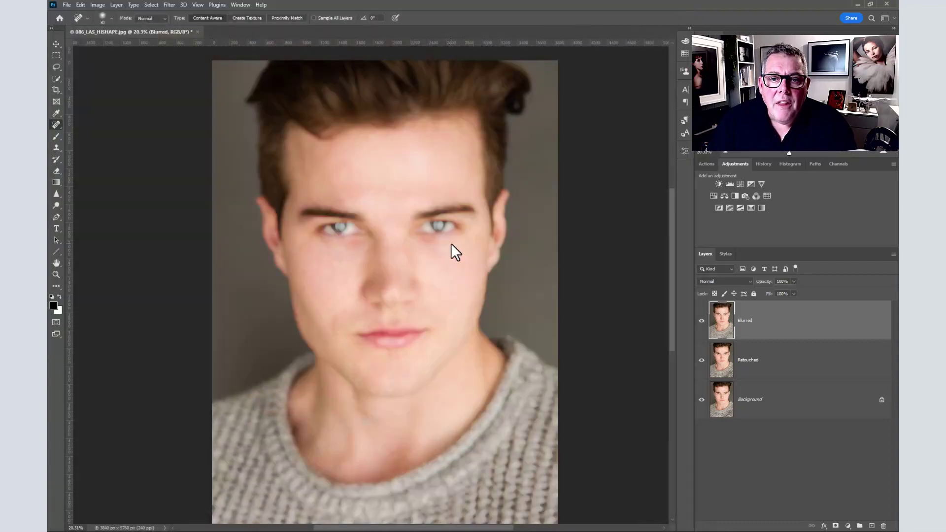
pyautogui.click(701, 323)
pyautogui.click(701, 323)
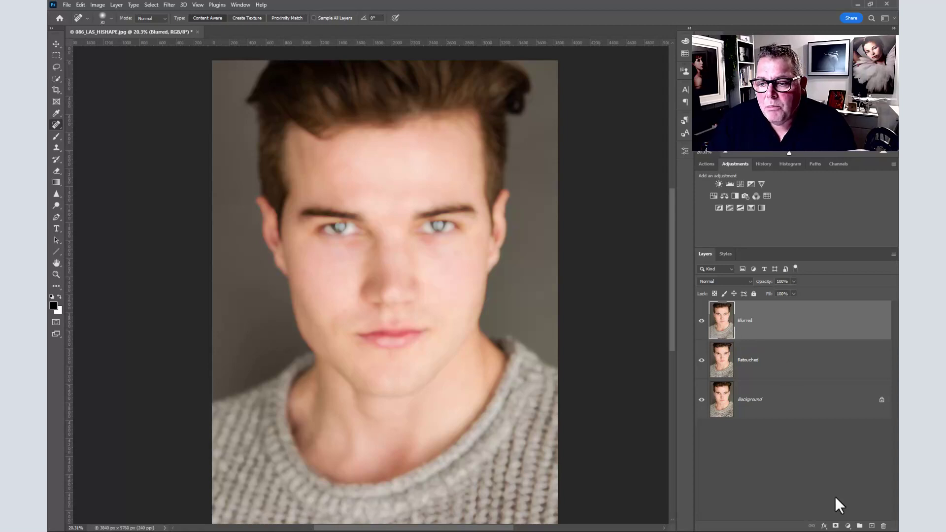
# Step: Add a black layer mask to the Blurred layer, undo it, and add a white layer mask instead
pyautogui.keyDown('alt'); pyautogui.click(836, 526); pyautogui.keyUp('alt')
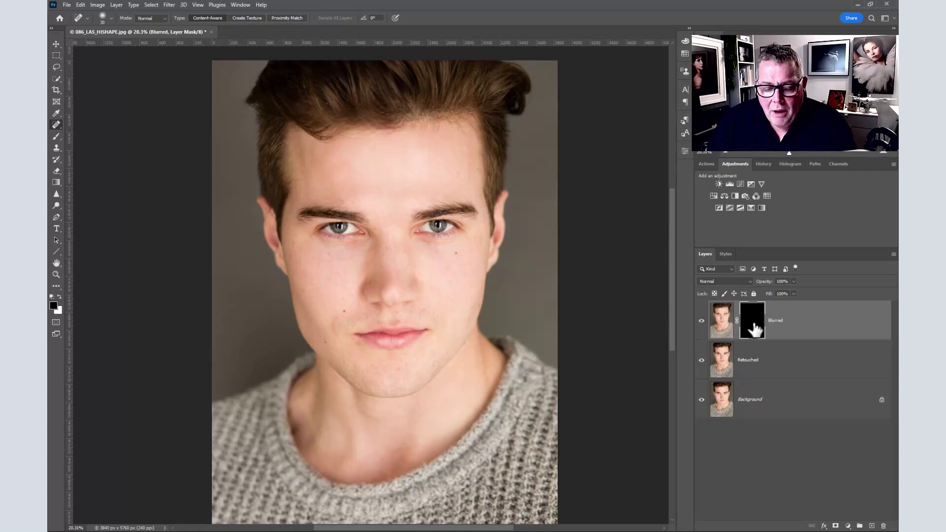
pyautogui.hotkey('ctrl', 'z')
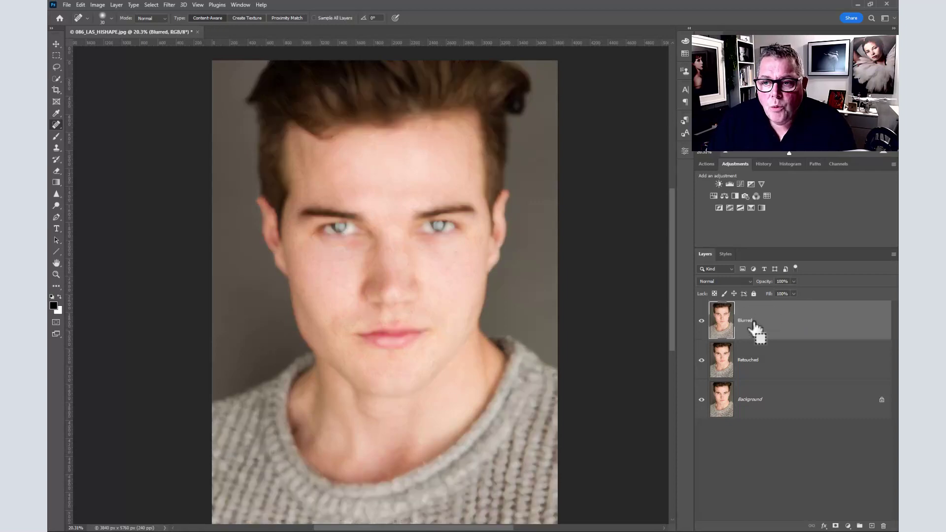
pyautogui.click(836, 526)
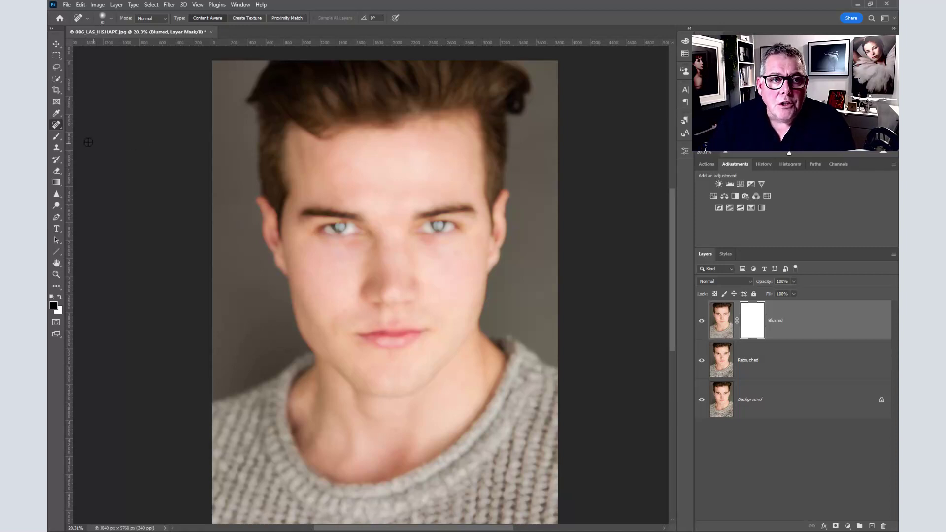
# Step: Choose the Brush tool with black as the foreground color for painting on the Blurred layer's mask
pyautogui.click(57, 137)
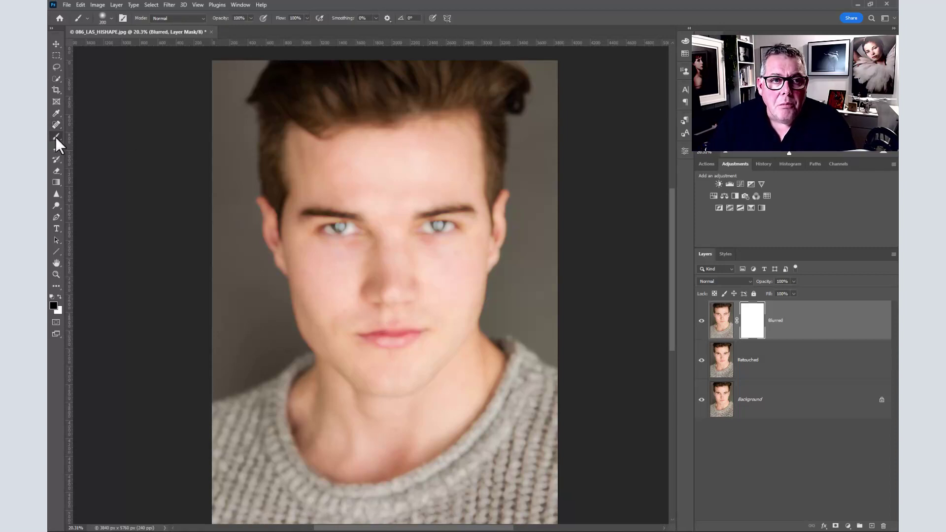
pyautogui.click(54, 306)
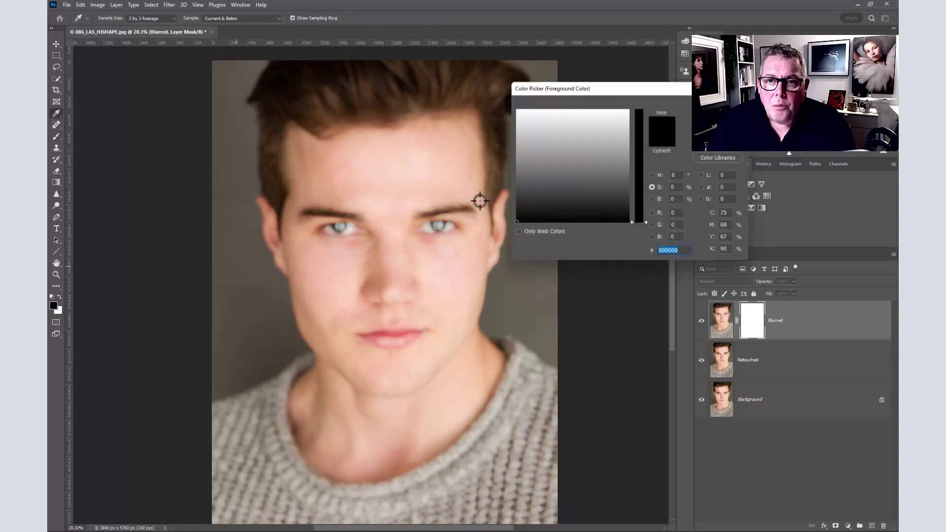
pyautogui.press('Return')
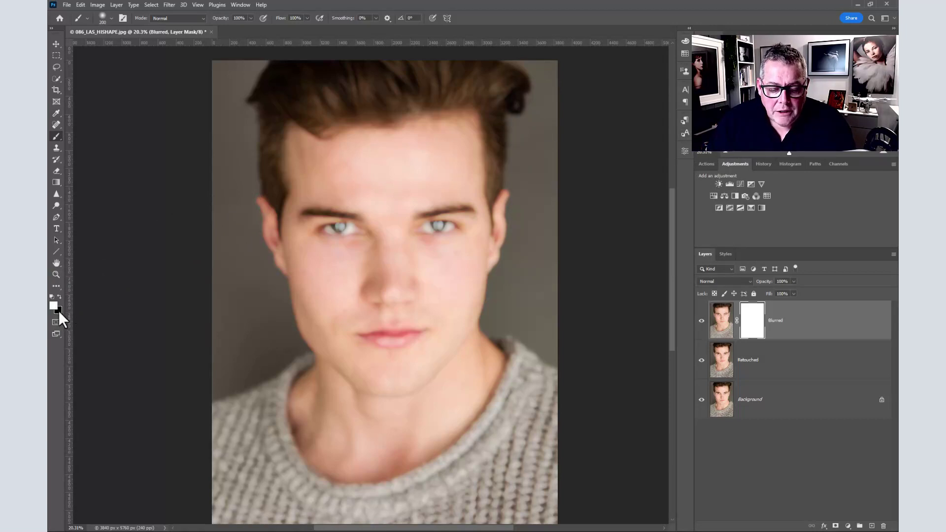
pyautogui.press('x')
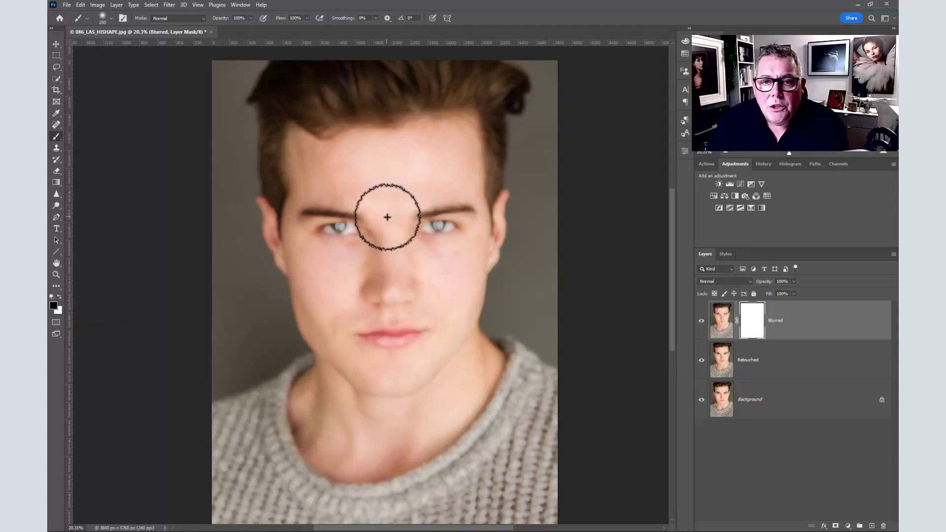
# Step: Enlarge the soft round brush to 800 px at 0% hardness and paint black over the face on the Blurred layer's mask
pyautogui.press(']')
pyautogui.press(']')
pyautogui.press(']')
pyautogui.press(']')
pyautogui.press(']')
pyautogui.press(']')
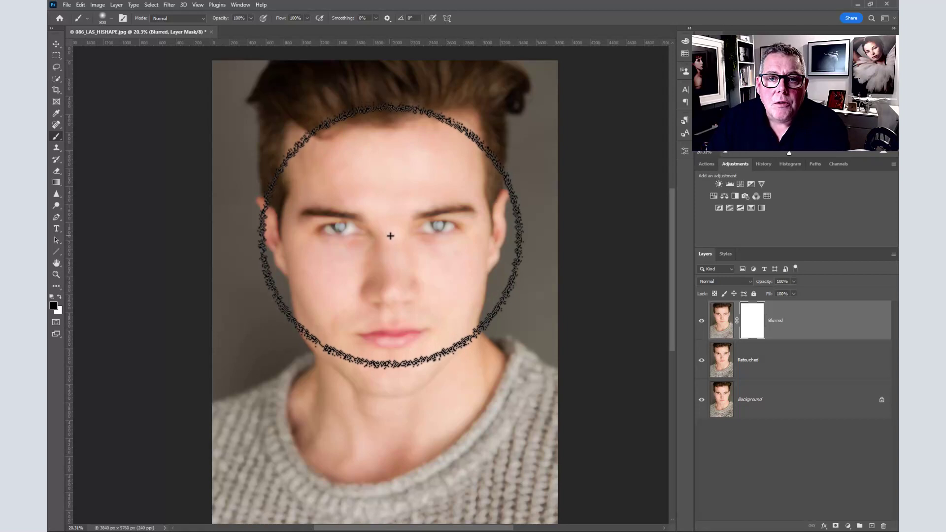
pyautogui.rightClick(391, 236)
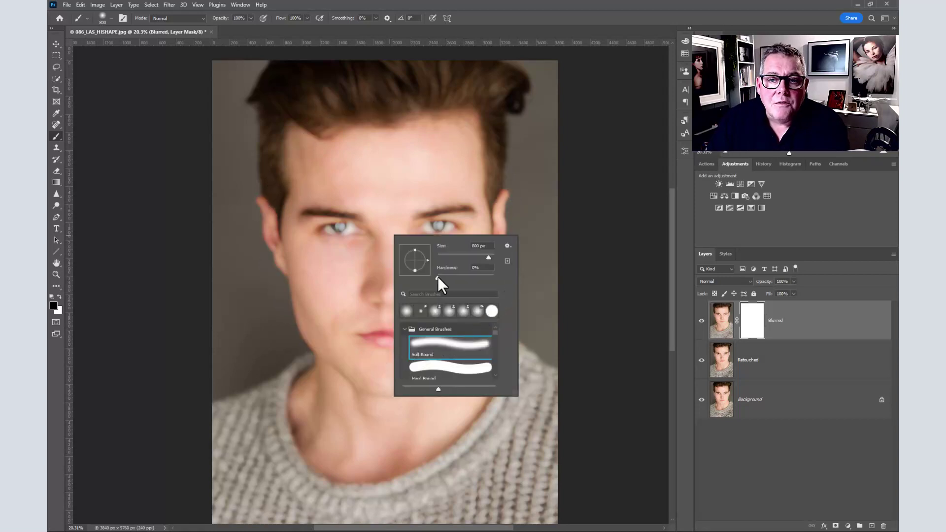
pyautogui.press('Return')
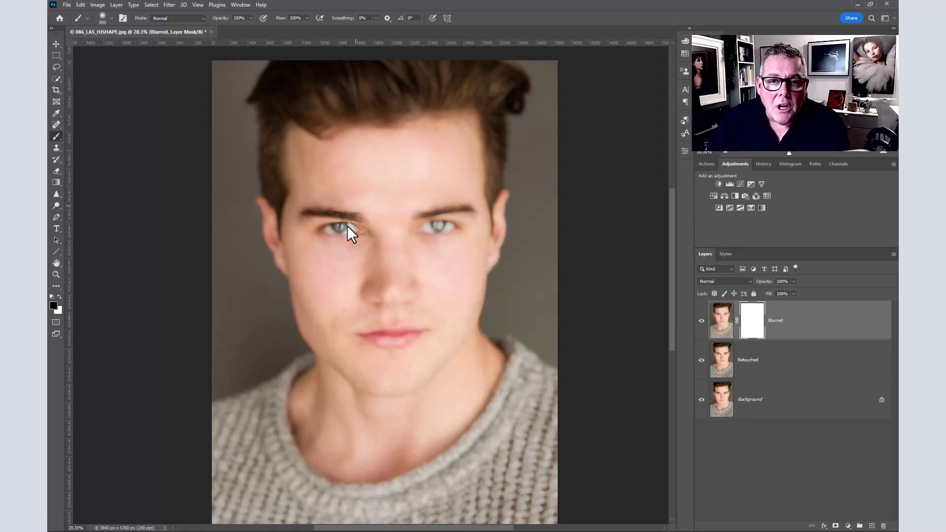
pyautogui.moveTo(351, 173)
pyautogui.mouseDown()
pyautogui.moveTo(414, 266)
pyautogui.moveTo(404, 317)
pyautogui.mouseUp()
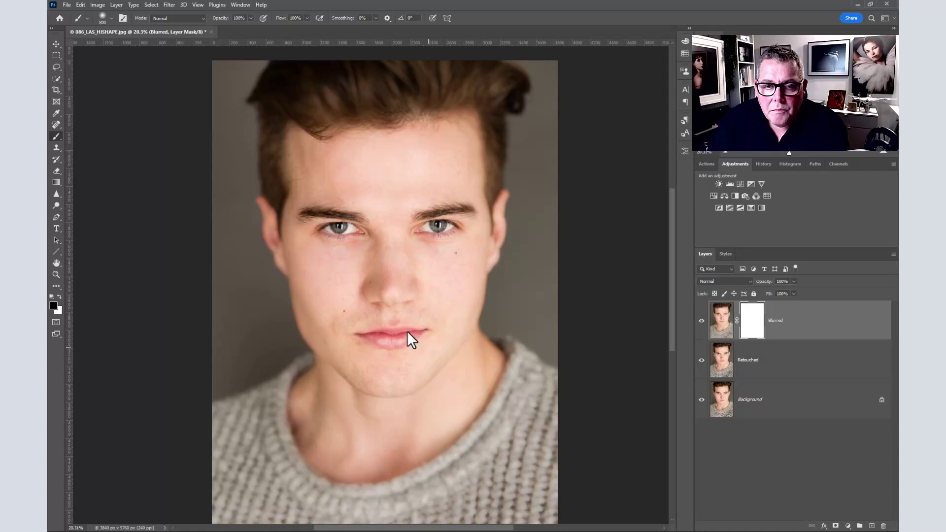
pyautogui.moveTo(407, 331); pyautogui.dragTo(400, 315)
# Step: Reduce the brush to 300 px and paint black on the mask along the sweater's collar and adjacent knit
pyautogui.press('[')
pyautogui.press('[')
pyautogui.press('[')
pyautogui.press('[')
pyautogui.press('[')
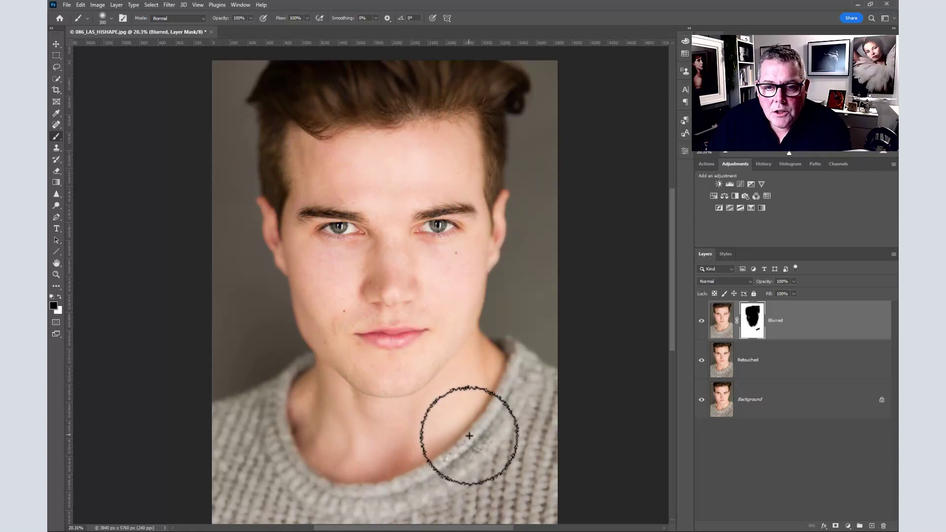
pyautogui.moveTo(486, 434); pyautogui.dragTo(510, 450)
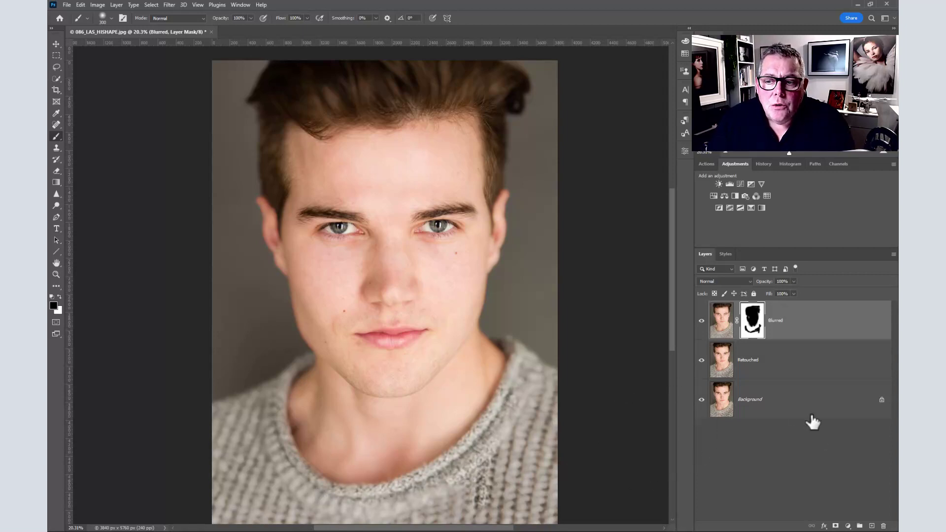
# Step: Add a Hue/Saturation adjustment layer above the Blurred layer and lower the Reds saturation to -11
pyautogui.click(848, 527)
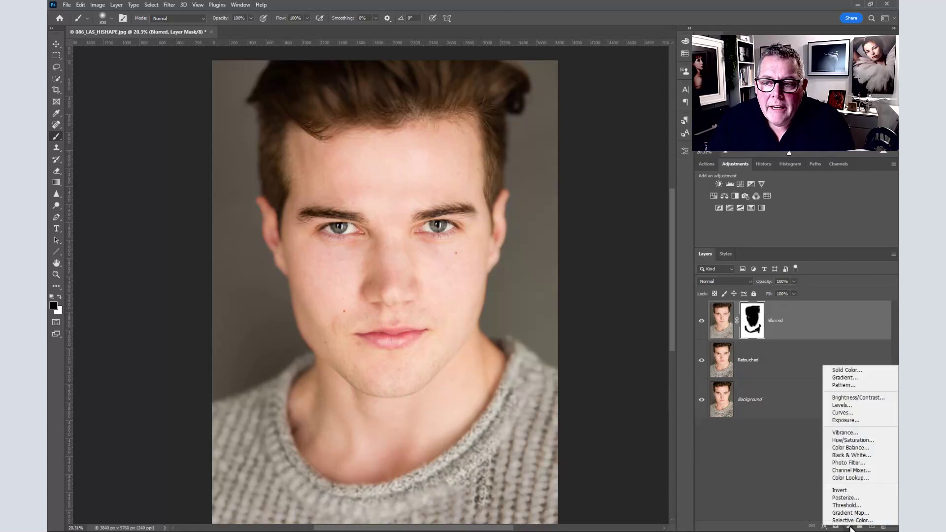
pyautogui.click(839, 438)
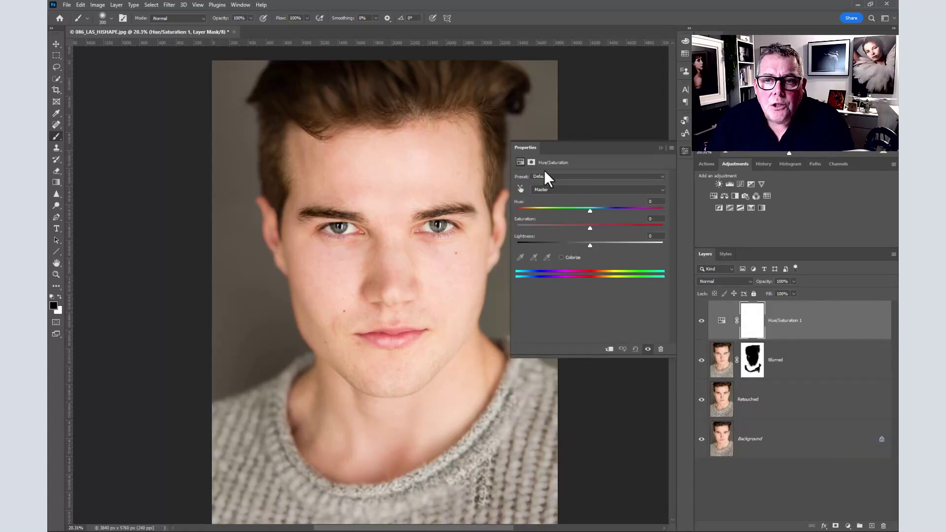
pyautogui.click(551, 189)
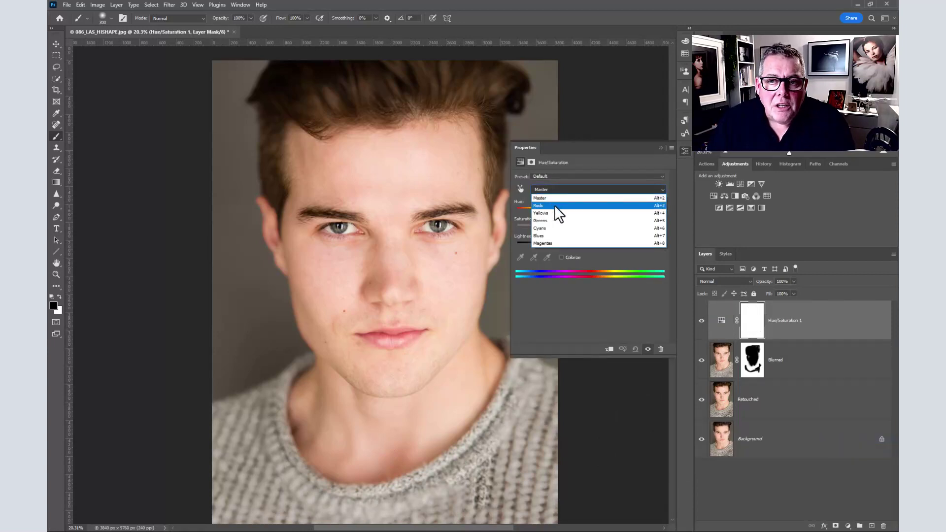
pyautogui.click(554, 205)
pyautogui.moveTo(587, 229); pyautogui.dragTo(586, 228)
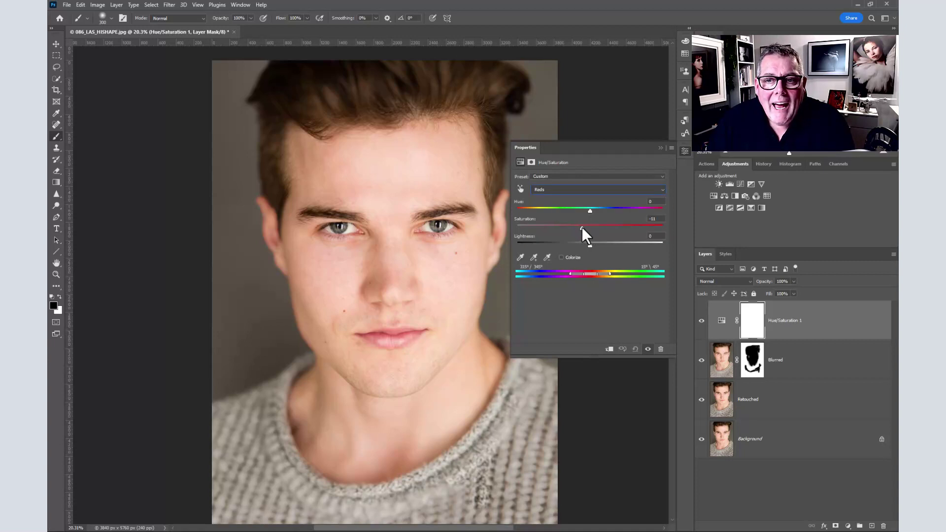
pyautogui.click(661, 148)
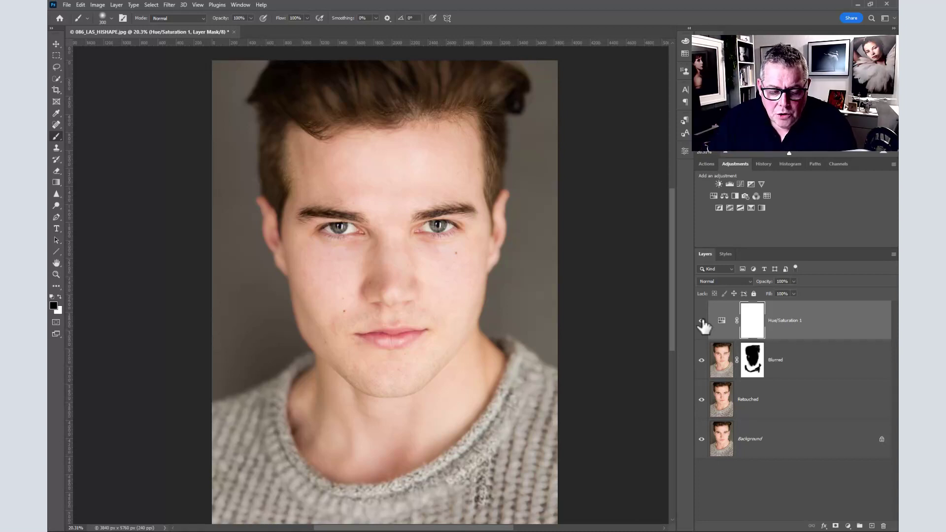
# Step: Stamp all visible layers into a new top layer and apply a High Pass filter with a 10-pixel radius to it
pyautogui.hotkey('ctrl', 'shift', 'alt', 'e')
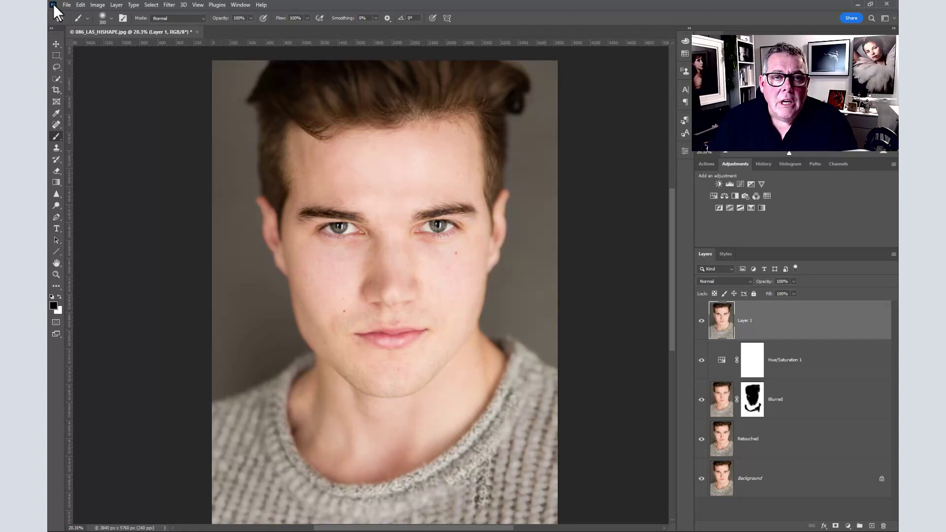
pyautogui.scroll(5, 345, 231)
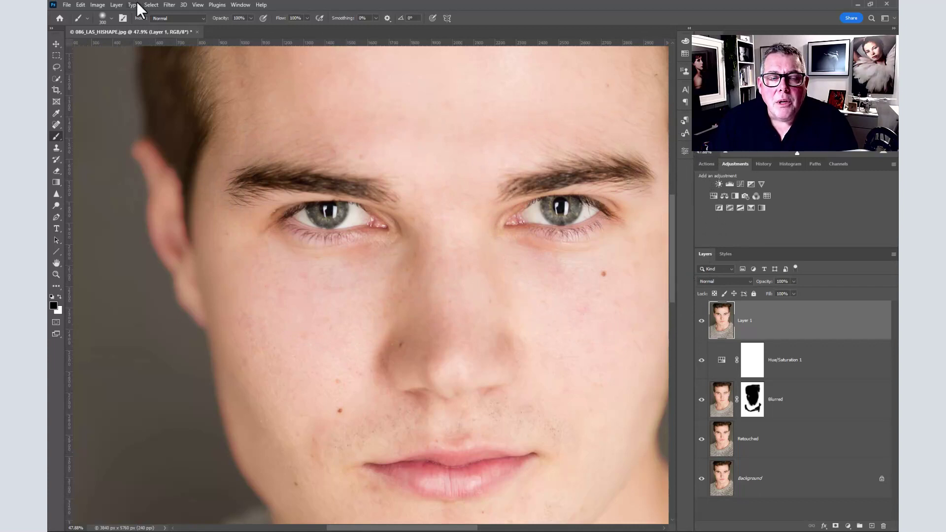
pyautogui.click(169, 6)
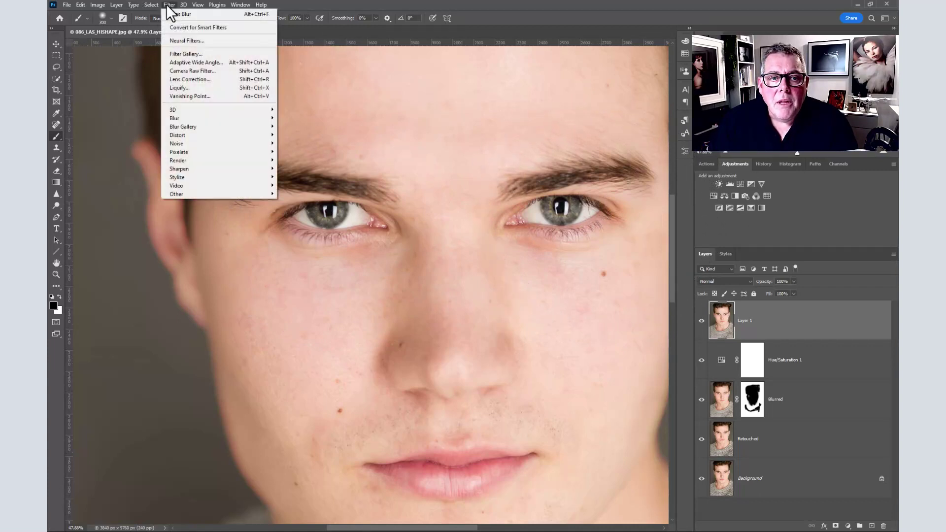
pyautogui.moveTo(195, 194)
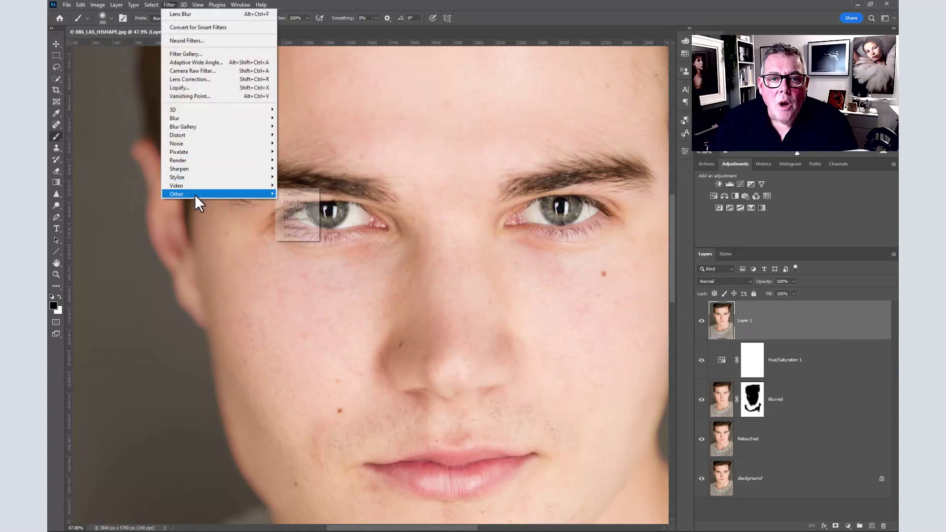
pyautogui.click(303, 202)
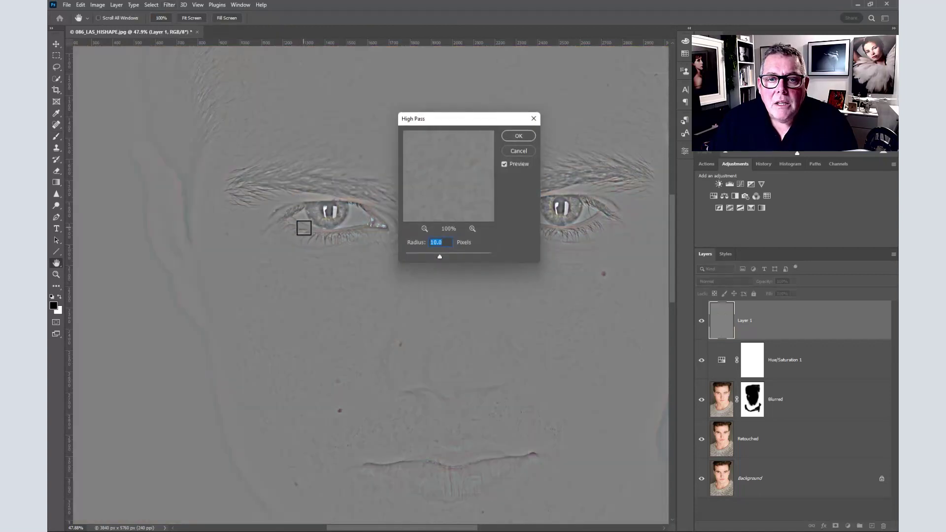
pyautogui.click(449, 256)
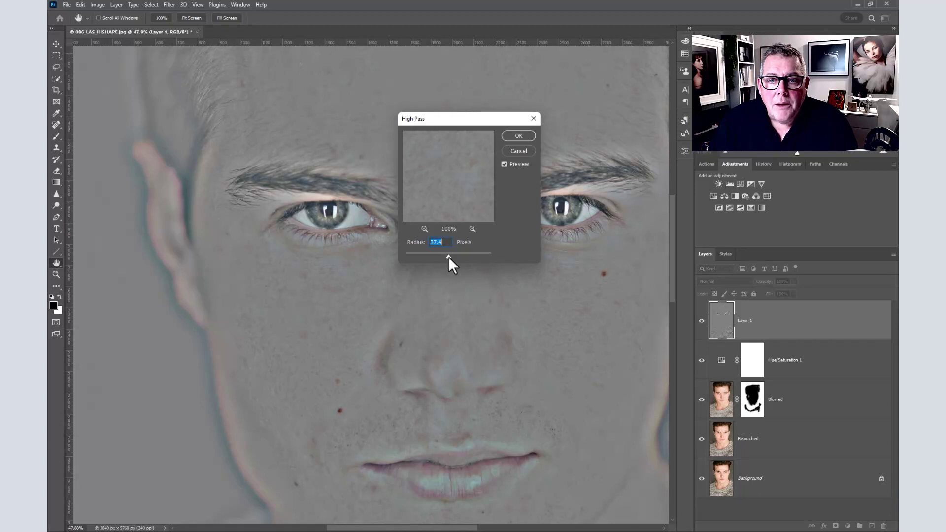
pyautogui.moveTo(437, 254); pyautogui.dragTo(437, 254)
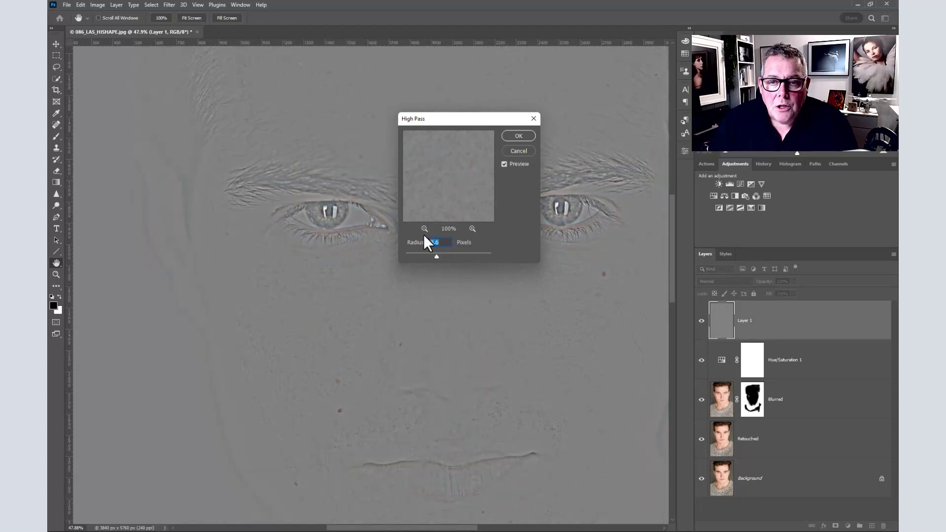
pyautogui.write('10')
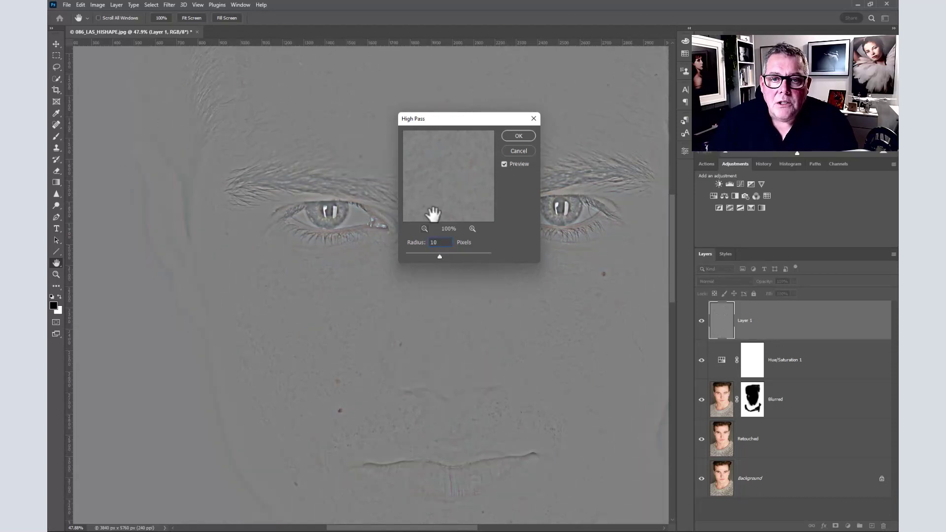
pyautogui.click(518, 136)
pyautogui.press('b')
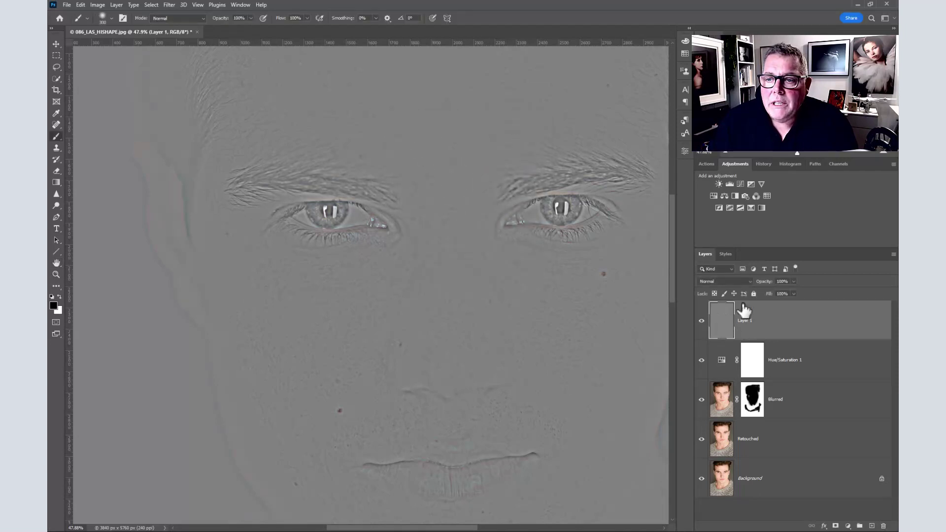
# Step: Set the High Pass layer's blend mode to Soft Light and compare the facial detail with the layer hidden and shown
pyautogui.click(733, 279)
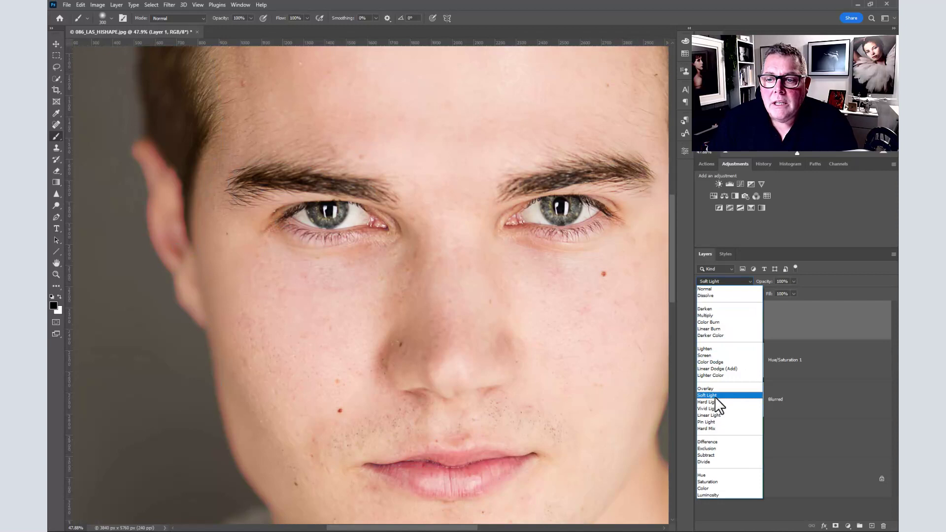
pyautogui.click(715, 398)
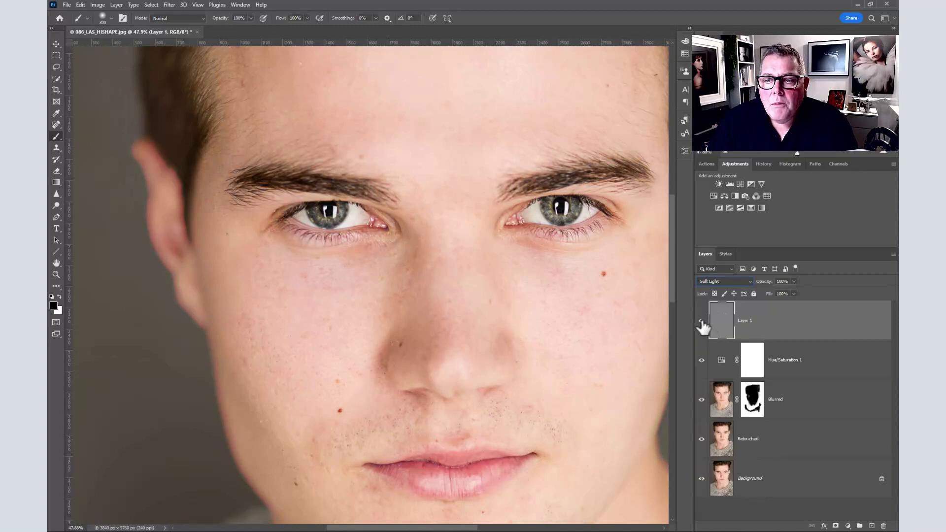
pyautogui.scroll(5, 607, 229)
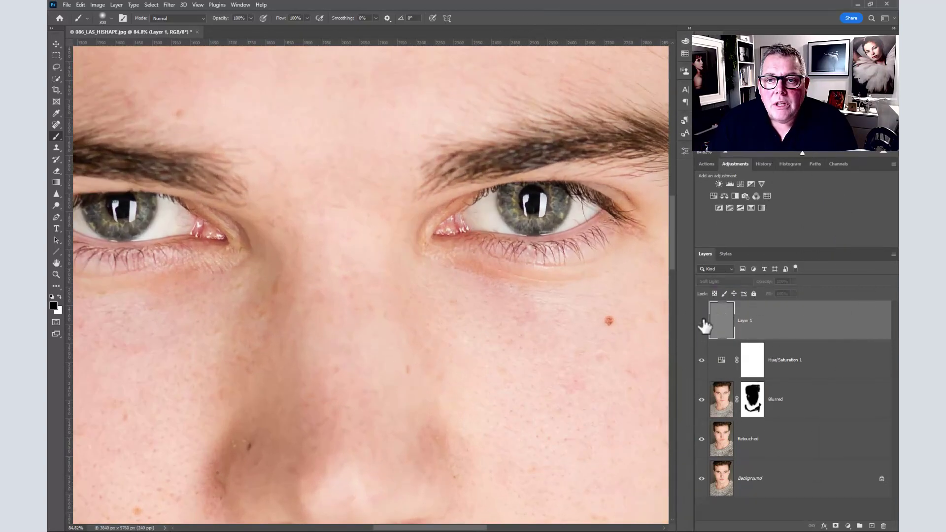
pyautogui.scroll(-7, 503, 329)
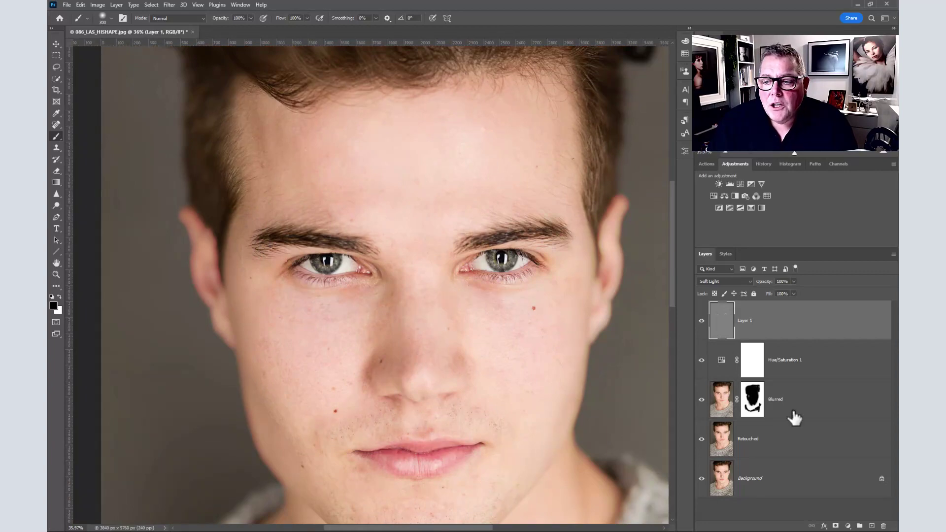
# Step: Add a black mask to the High Pass layer and paint white over both eyes and eyebrows with a 125 px brush
pyautogui.keyDown('alt'); pyautogui.click(837, 526); pyautogui.keyUp('alt')
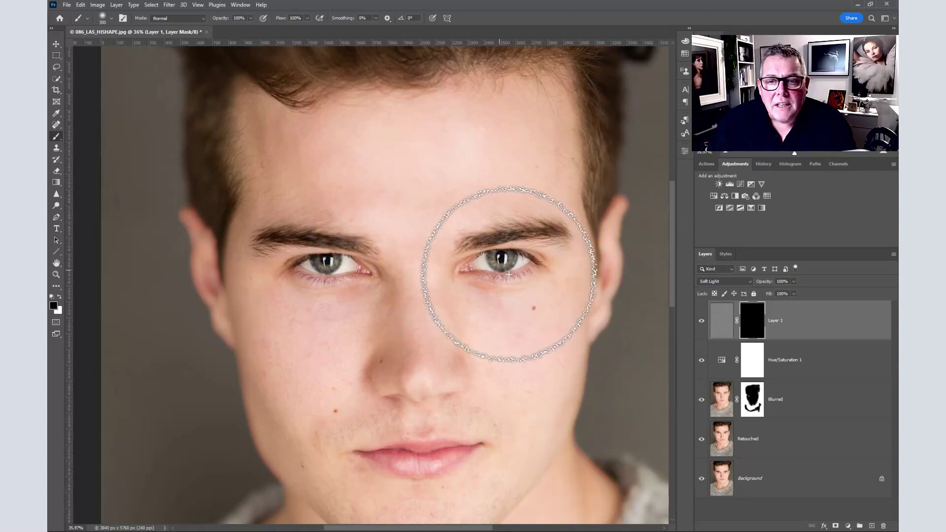
pyautogui.scroll(3, 503, 256)
pyautogui.scroll(2, 505, 271)
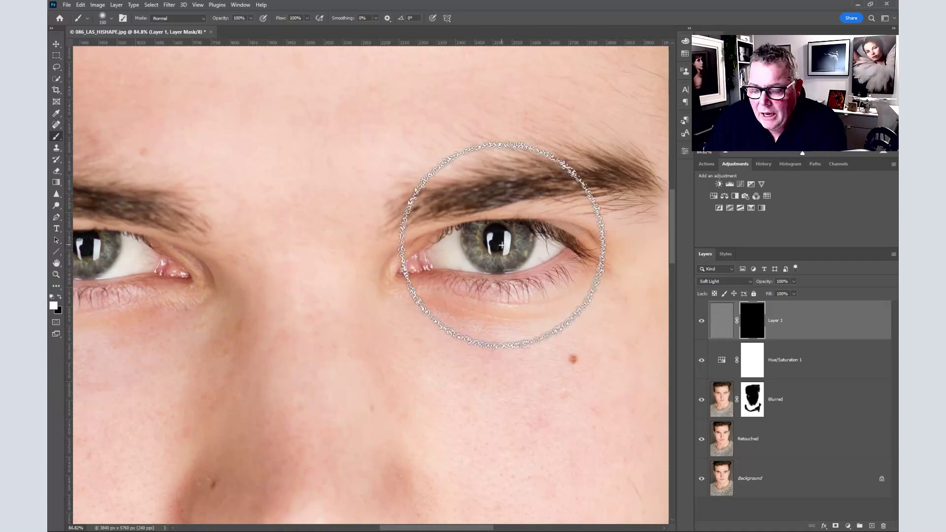
pyautogui.press('[')
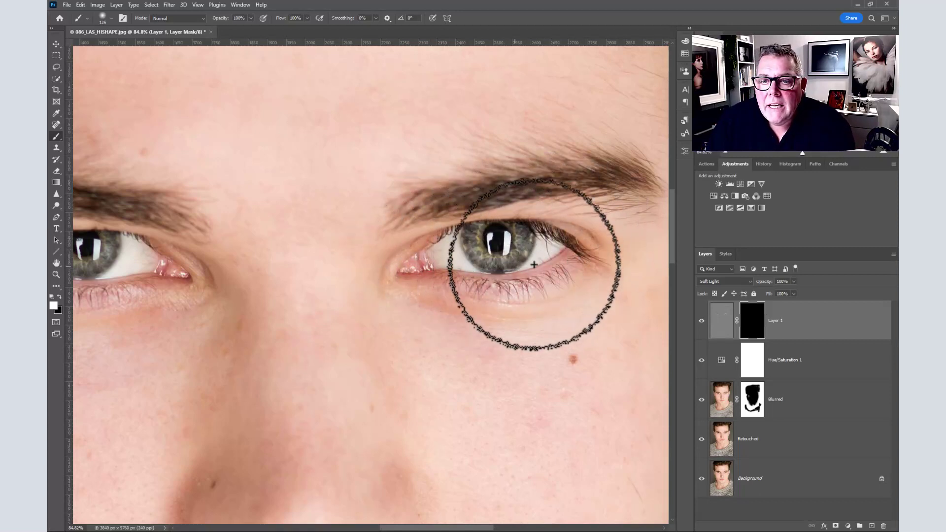
pyautogui.moveTo(534, 265)
pyautogui.mouseDown()
pyautogui.moveTo(545, 253)
pyautogui.moveTo(456, 253)
pyautogui.moveTo(528, 247)
pyautogui.moveTo(455, 209)
pyautogui.mouseUp()
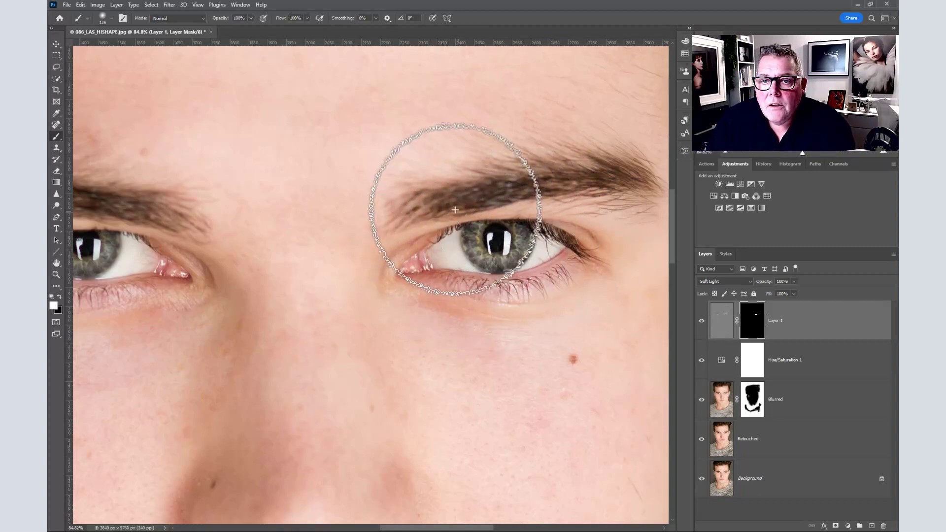
pyautogui.moveTo(215, 239); pyautogui.dragTo(416, 250)
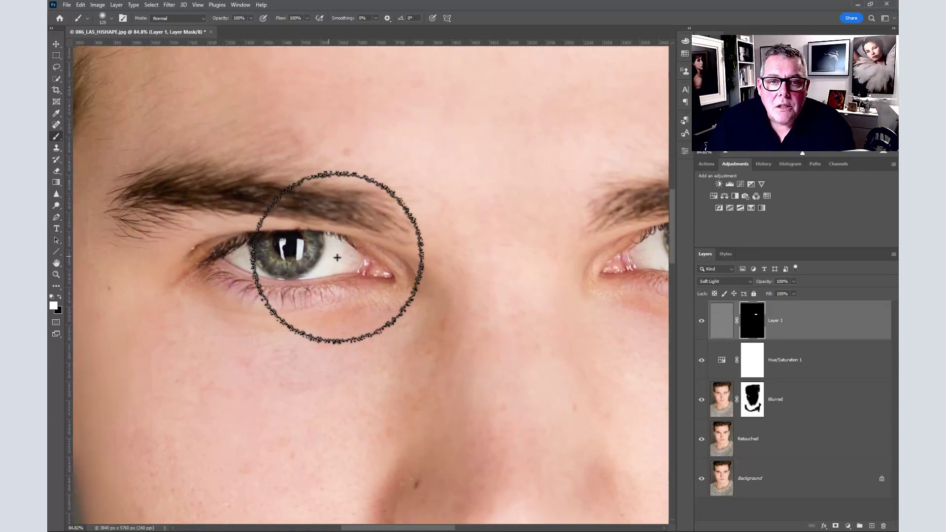
pyautogui.moveTo(352, 257); pyautogui.dragTo(345, 250)
# Step: Reduce the brush to 50 px and paint white over the lips on the High Pass layer's mask
pyautogui.press('[')
pyautogui.press('[')
pyautogui.press('[')
pyautogui.press('[')
pyautogui.press('[')
pyautogui.press('[')
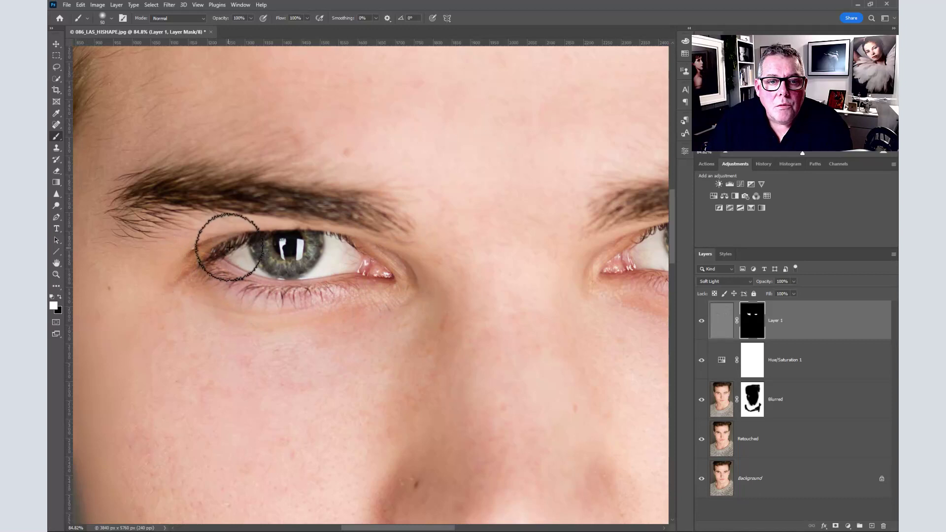
pyautogui.moveTo(486, 267); pyautogui.dragTo(243, 264)
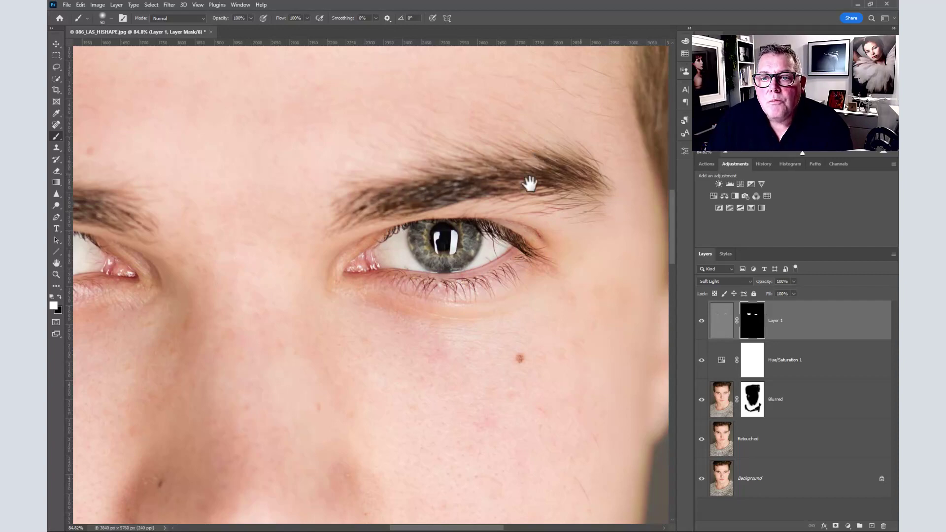
pyautogui.moveTo(391, 307); pyautogui.dragTo(492, 47)
pyautogui.moveTo(454, 281); pyautogui.dragTo(406, 247)
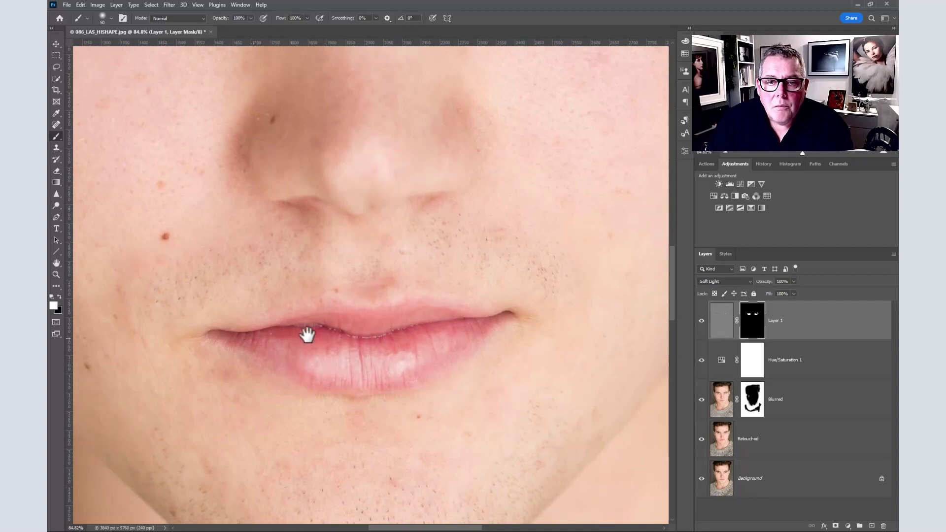
pyautogui.moveTo(429, 197); pyautogui.dragTo(282, 196)
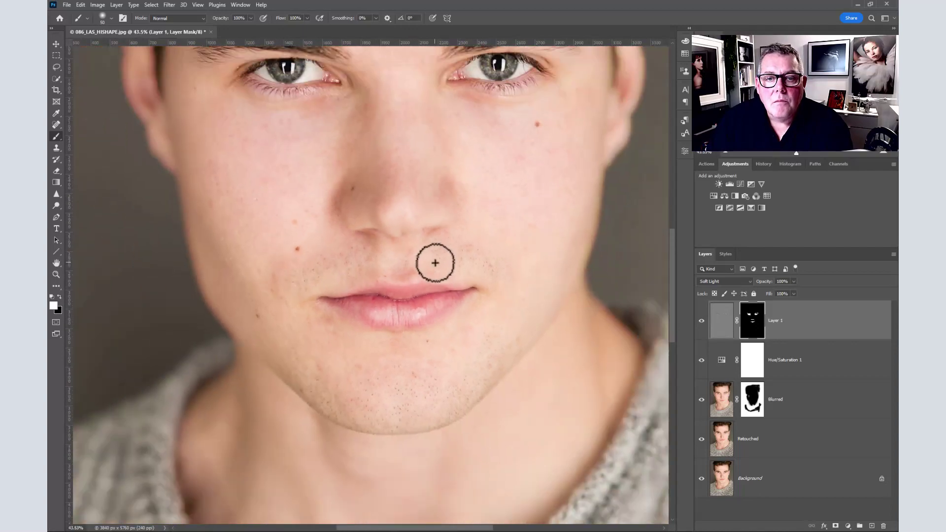
# Step: Add a Color Lookup adjustment layer on top using the Kodak 5218 Kodak 2395 (by Adobe).cube 3D LUT
pyautogui.scroll(-5, 435, 265)
pyautogui.scroll(3, 441, 274)
pyautogui.scroll(-1, 463, 251)
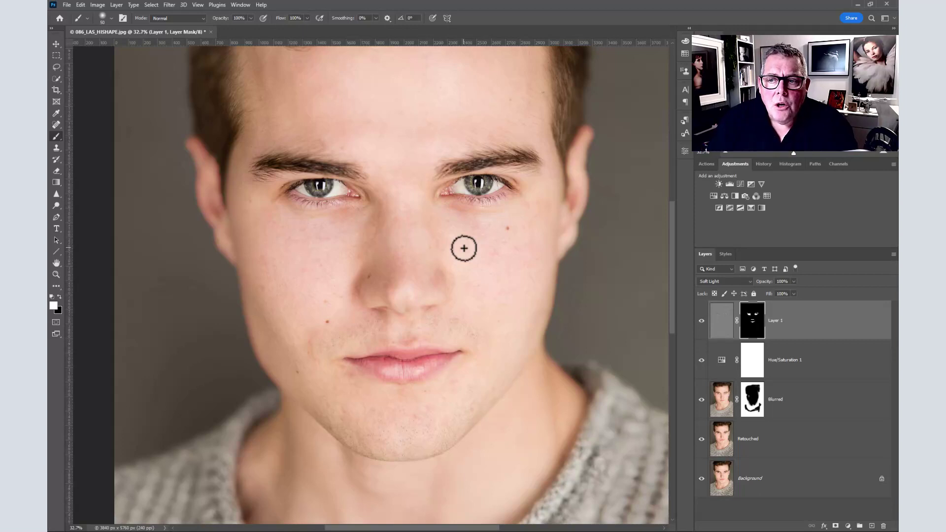
pyautogui.scroll(-2, 466, 240)
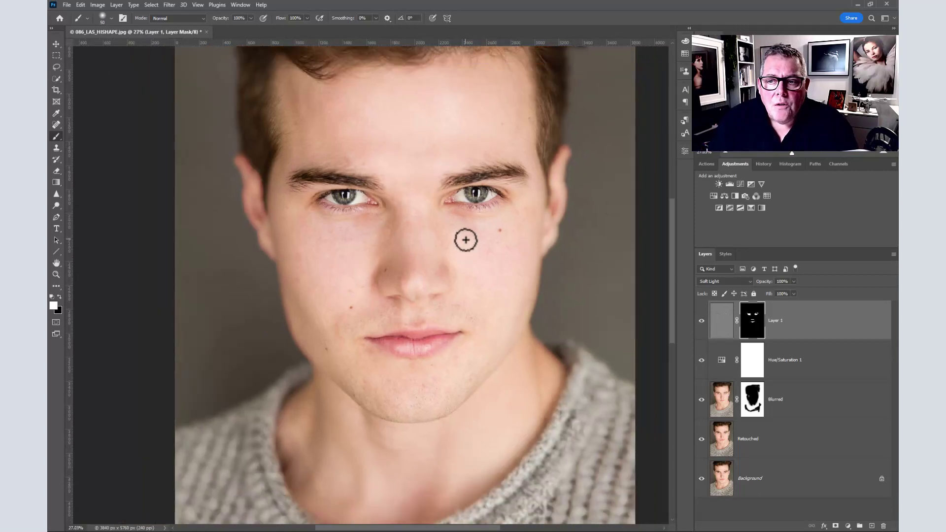
pyautogui.click(767, 196)
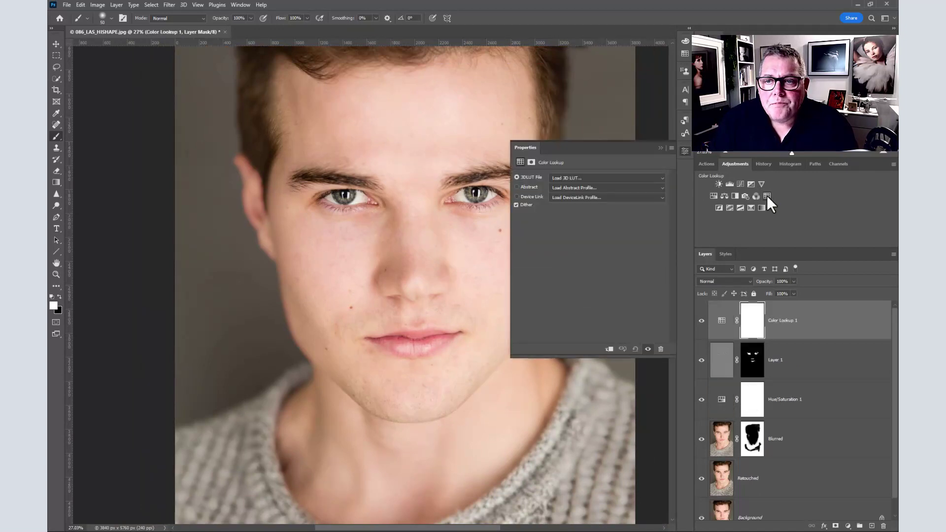
pyautogui.click(567, 176)
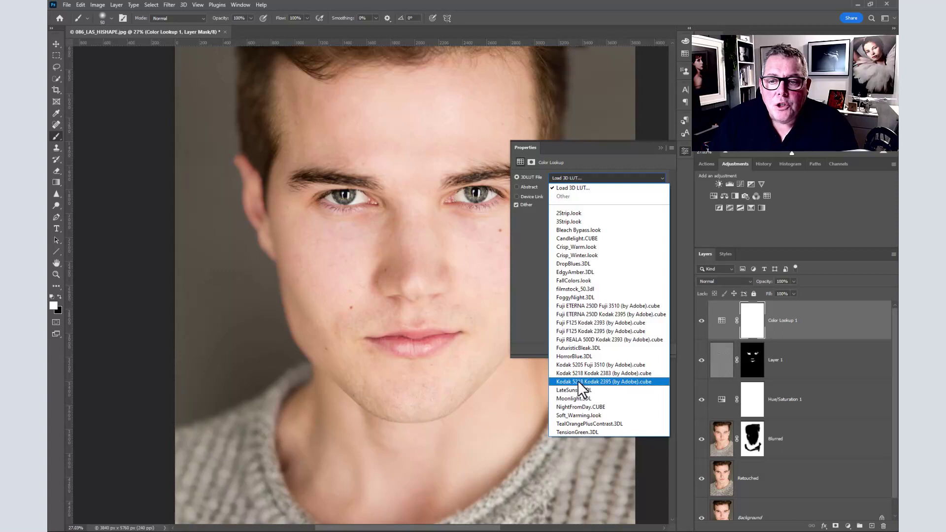
pyautogui.click(579, 382)
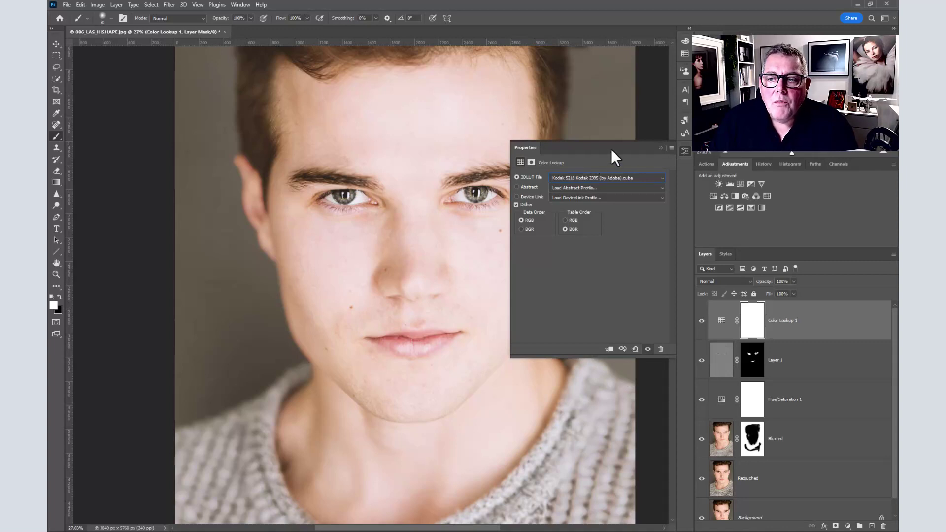
# Step: Collapse the Color Lookup properties and lower the adjustment layer's opacity to 67%
pyautogui.click(722, 321)
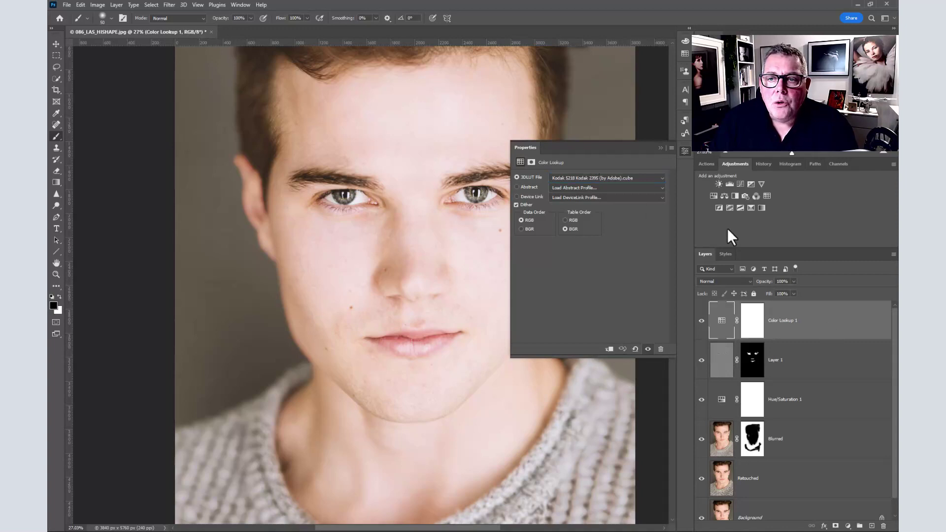
pyautogui.click(661, 147)
pyautogui.scroll(-5, 503, 239)
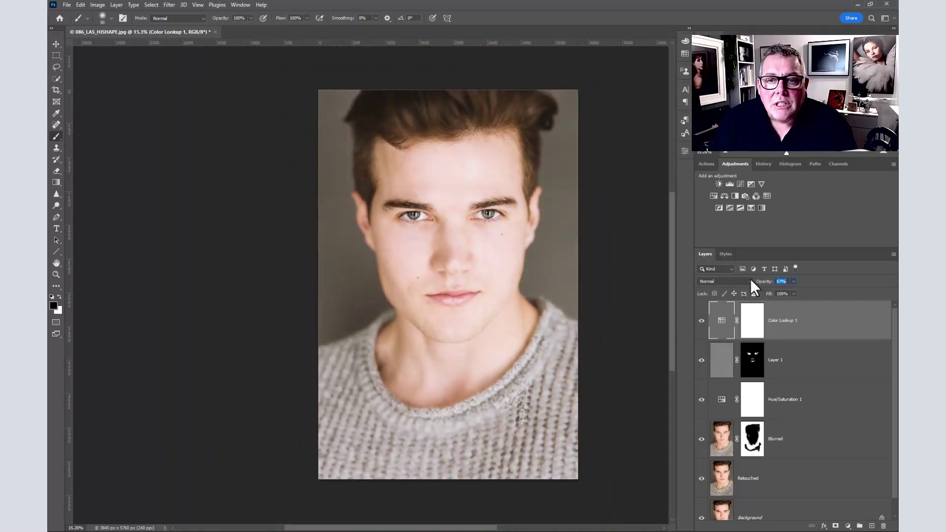
# Step: Compare the portrait with and without the Color Lookup layer, and examine the eyes and skin up close
pyautogui.click(702, 320)
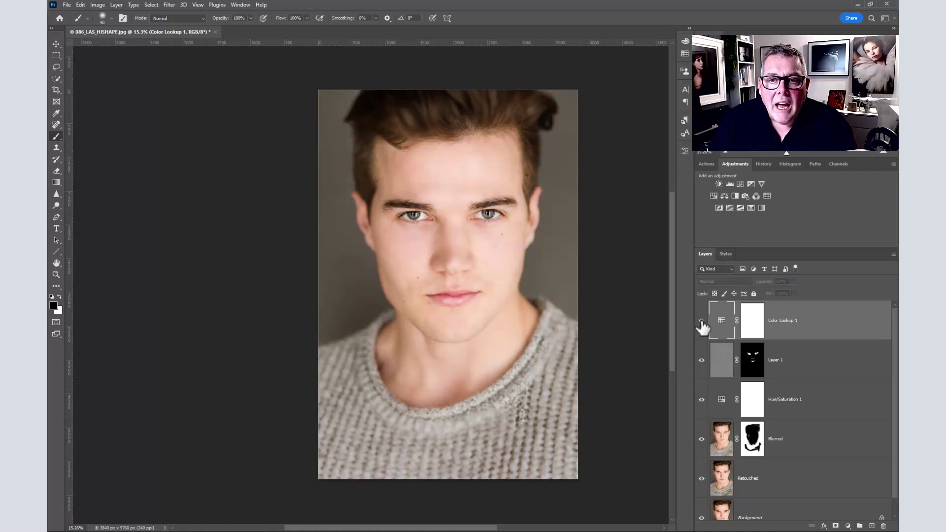
pyautogui.click(702, 321)
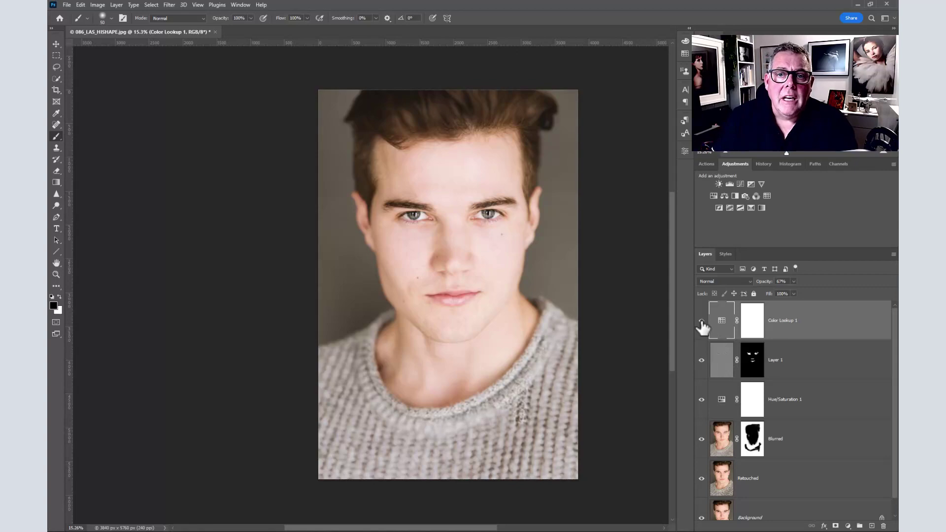
pyautogui.click(702, 323)
pyautogui.scroll(5, 539, 216)
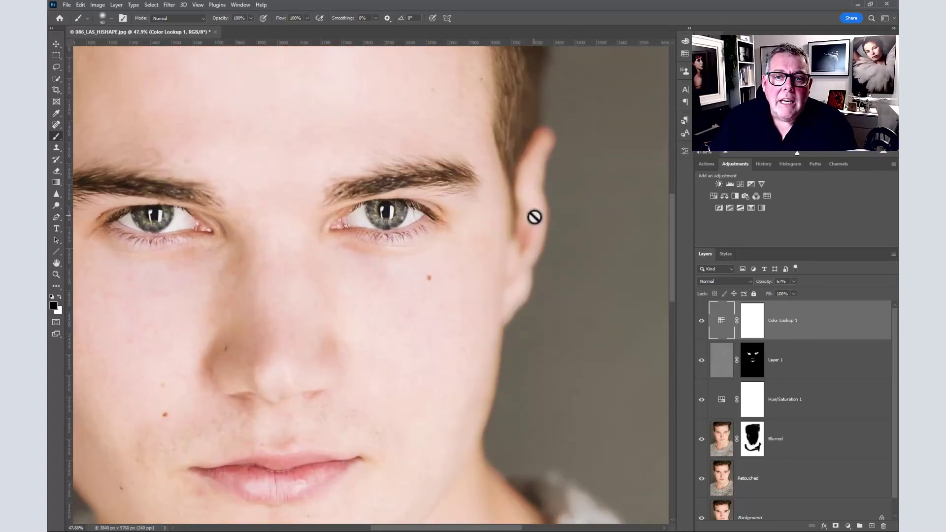
pyautogui.moveTo(345, 261); pyautogui.dragTo(449, 248)
pyautogui.scroll(1, 481, 238)
pyautogui.scroll(1, 454, 254)
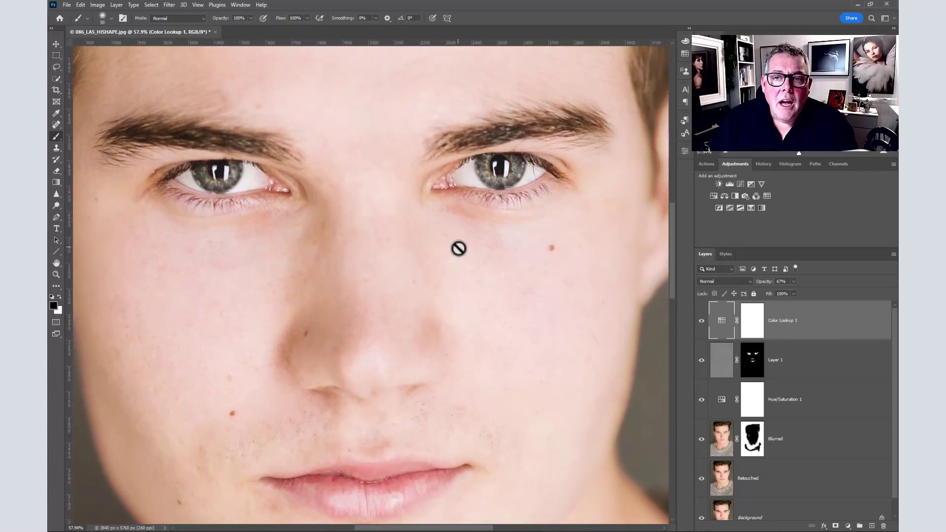
pyautogui.scroll(-3, 459, 249)
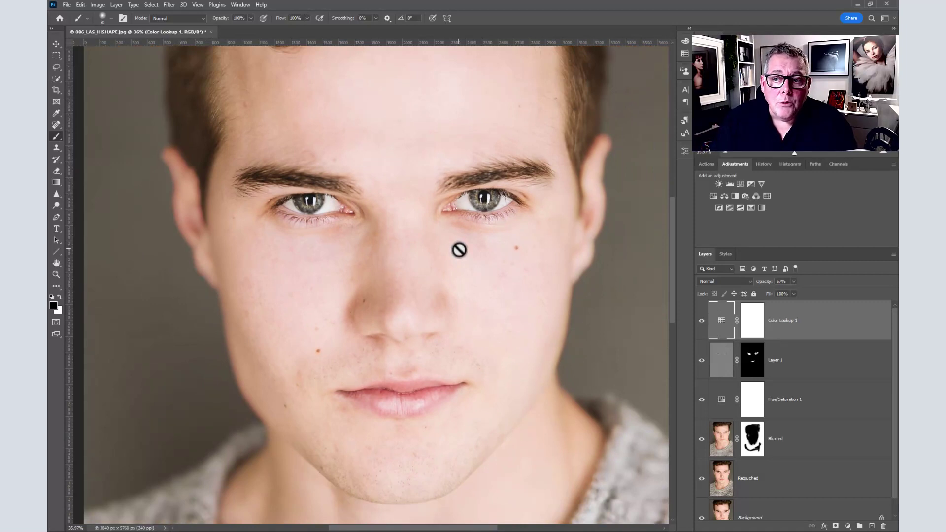
pyautogui.scroll(-1, 824, 374)
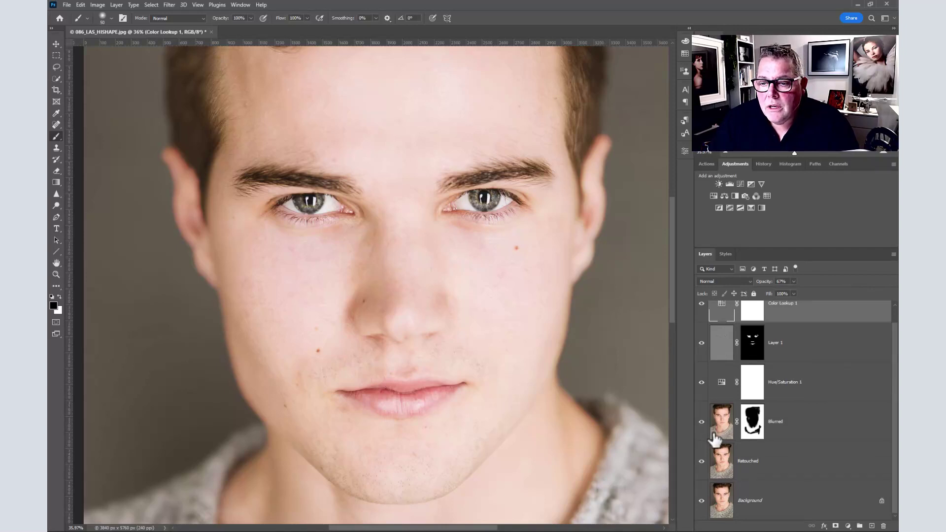
# Step: Review the retouch by showing only the Background, then re-enabling the Retouched, Blurred, Hue/Saturation and High Pass layers one by one
pyautogui.keyDown('alt'); pyautogui.click(702, 500); pyautogui.keyUp('alt')
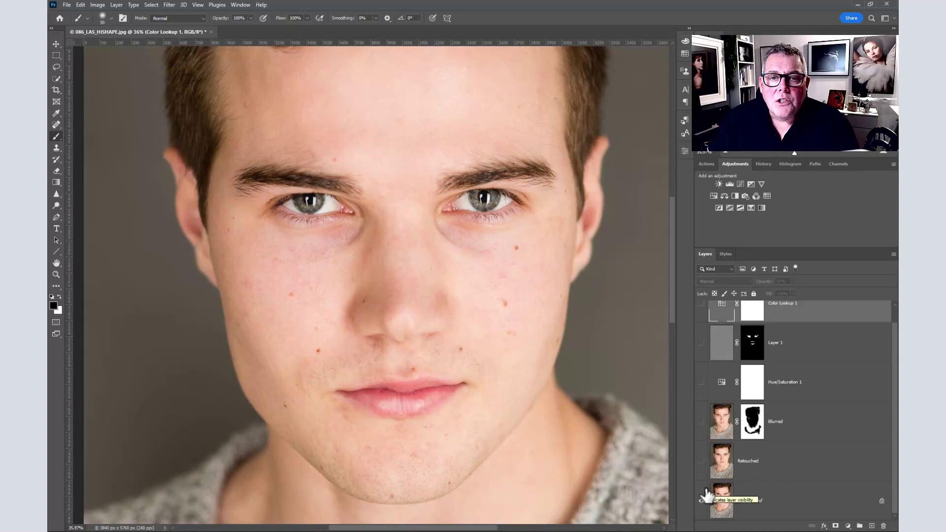
pyautogui.click(702, 462)
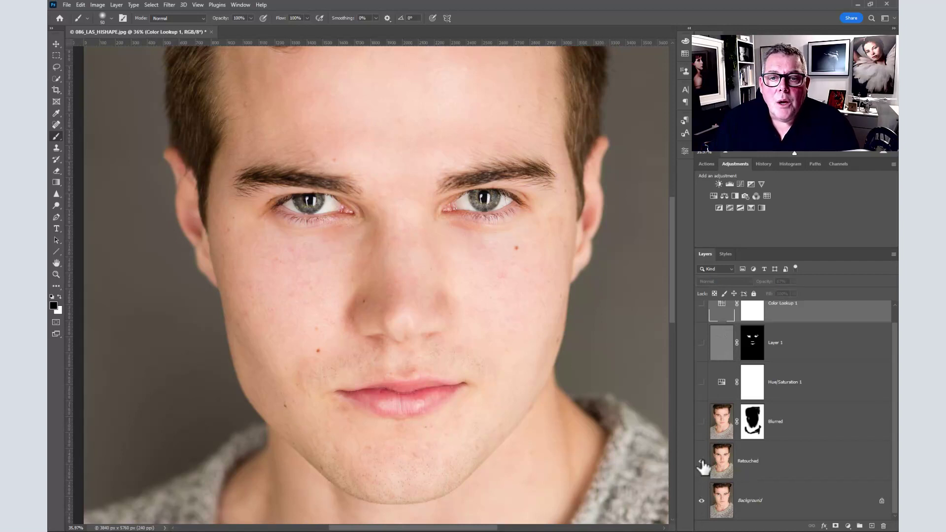
pyautogui.click(702, 422)
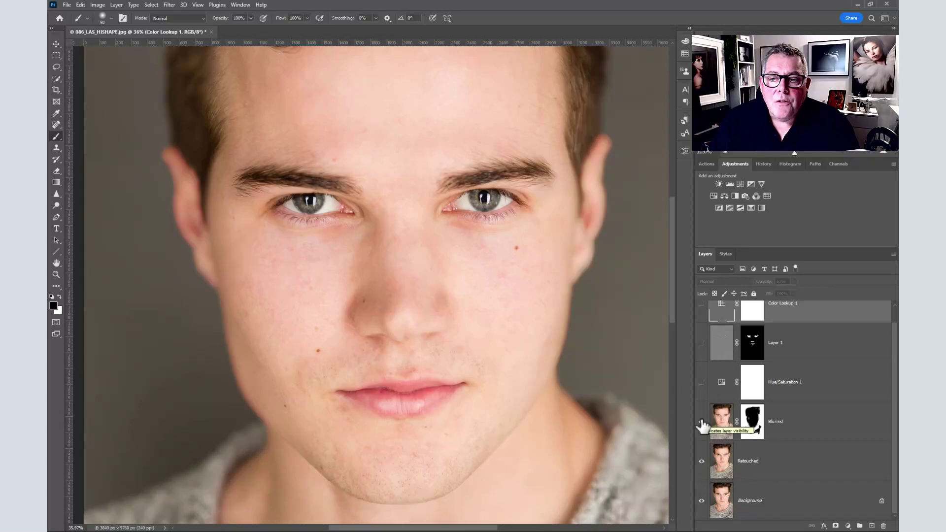
pyautogui.click(702, 382)
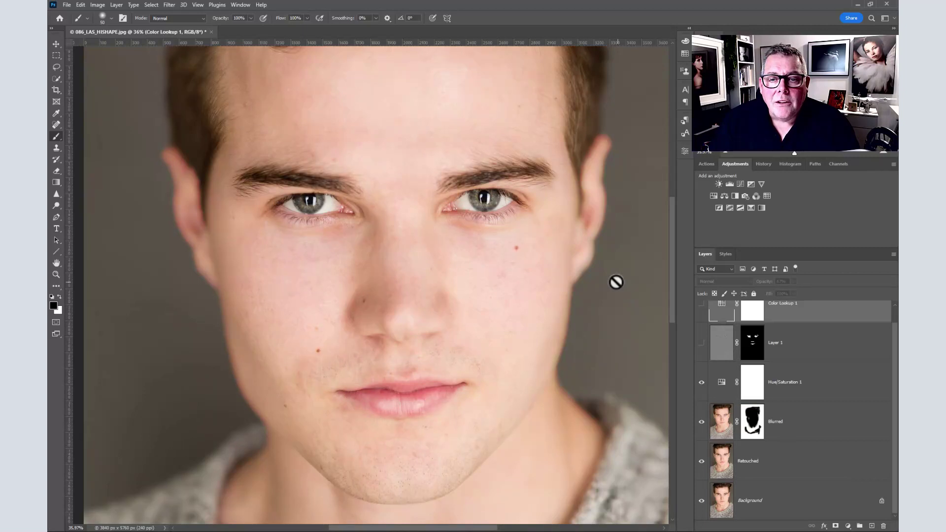
pyautogui.moveTo(585, 260); pyautogui.dragTo(607, 290)
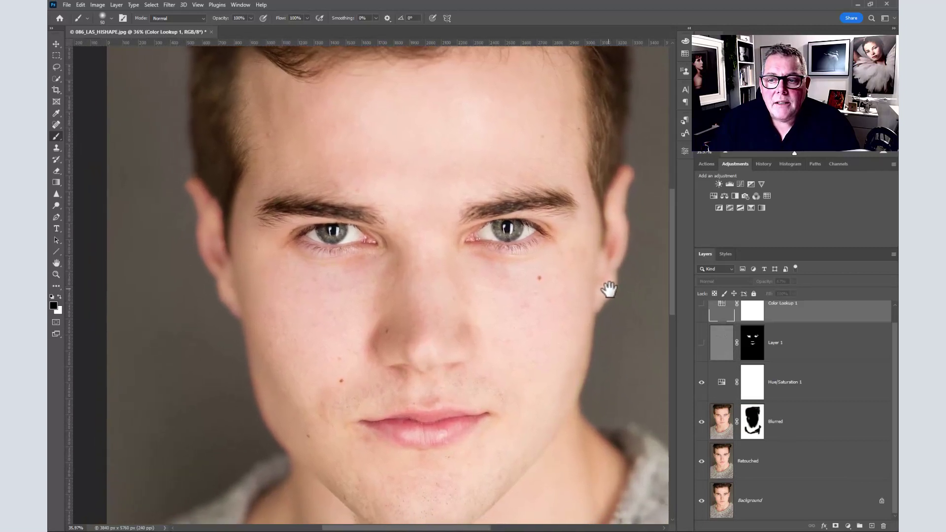
pyautogui.click(702, 345)
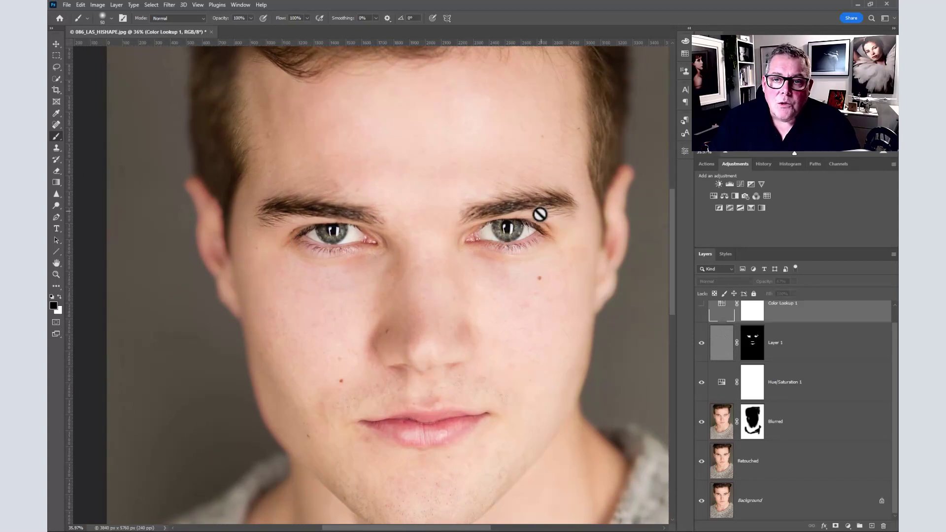
# Step: Enlarge the brush to 125 px and paint white over the hair on the High Pass layer's mask
pyautogui.moveTo(517, 218); pyautogui.dragTo(518, 351)
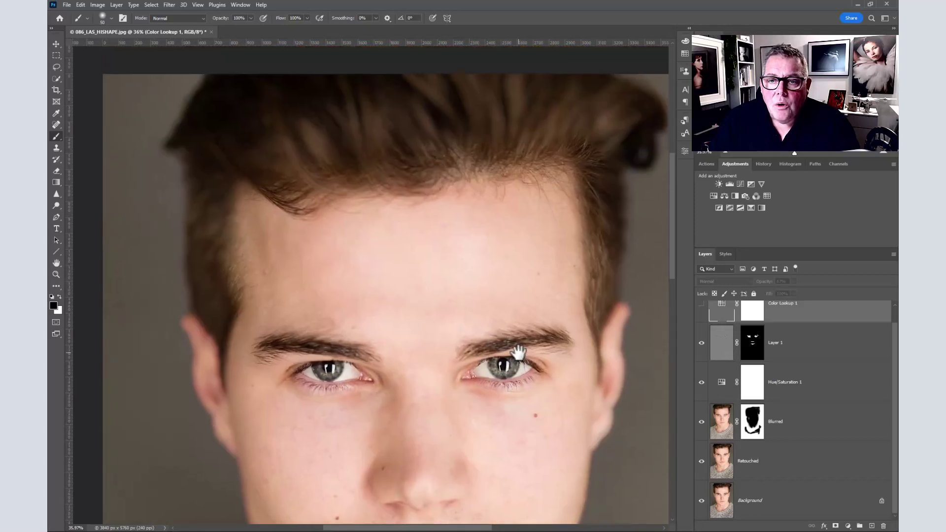
pyautogui.click(747, 348)
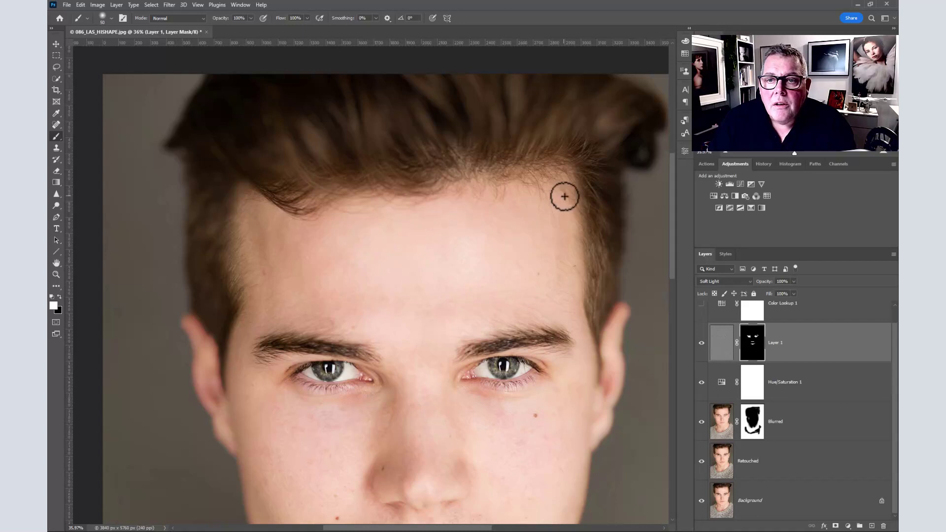
pyautogui.press(']')
pyautogui.press(']')
pyautogui.press(']')
pyautogui.press(']')
pyautogui.press(']')
pyautogui.press(']')
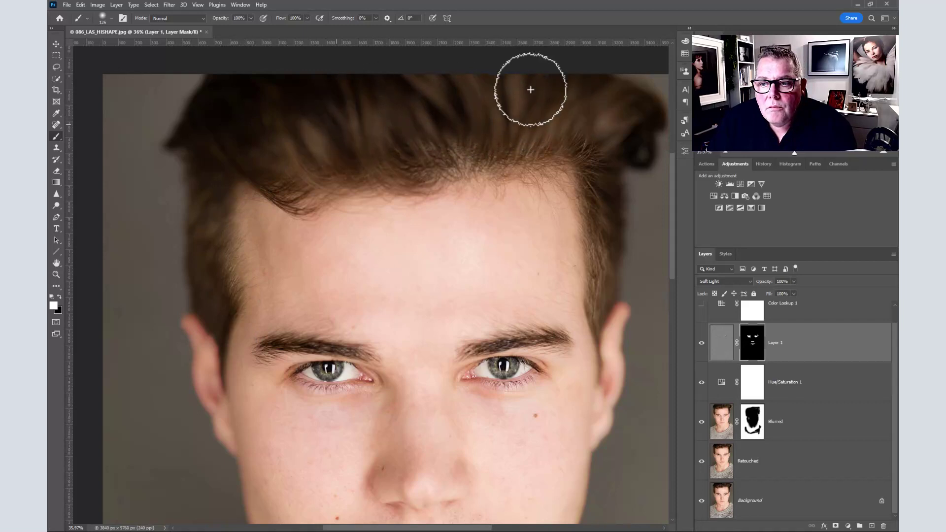
pyautogui.moveTo(531, 90)
pyautogui.mouseDown()
pyautogui.moveTo(556, 93)
pyautogui.moveTo(226, 200)
pyautogui.moveTo(228, 308)
pyautogui.mouseUp()
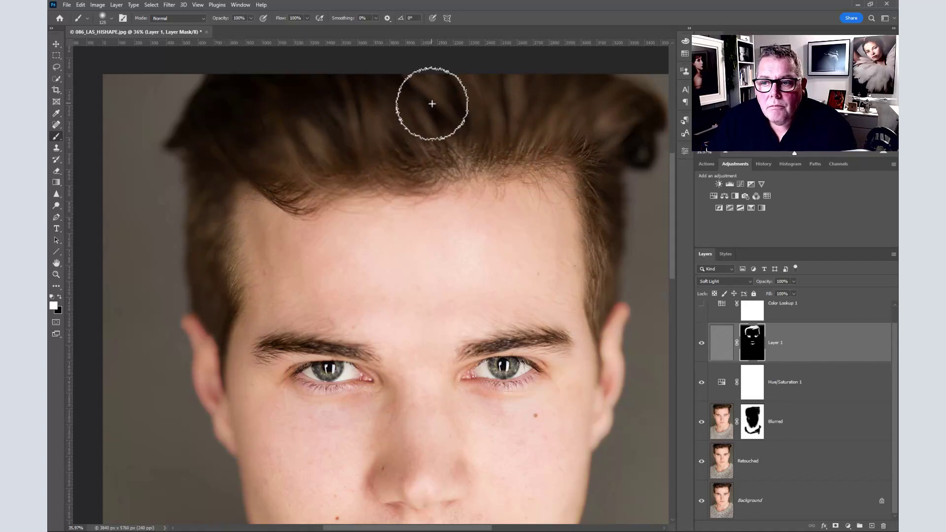
# Step: Make the Color Lookup layer visible again and check the graded portrait as a whole
pyautogui.scroll(-1, 495, 259)
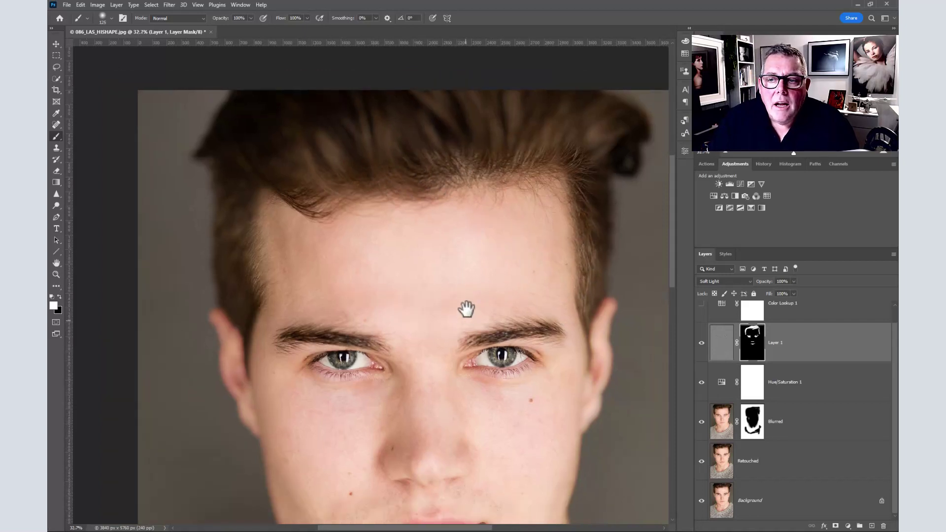
pyautogui.moveTo(466, 309); pyautogui.dragTo(462, 213)
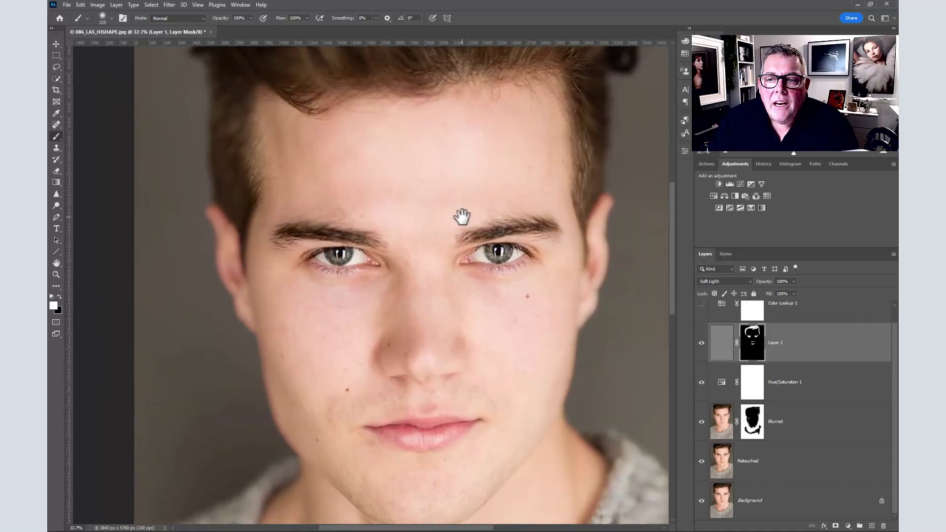
pyautogui.click(702, 304)
pyautogui.scroll(-1, 539, 298)
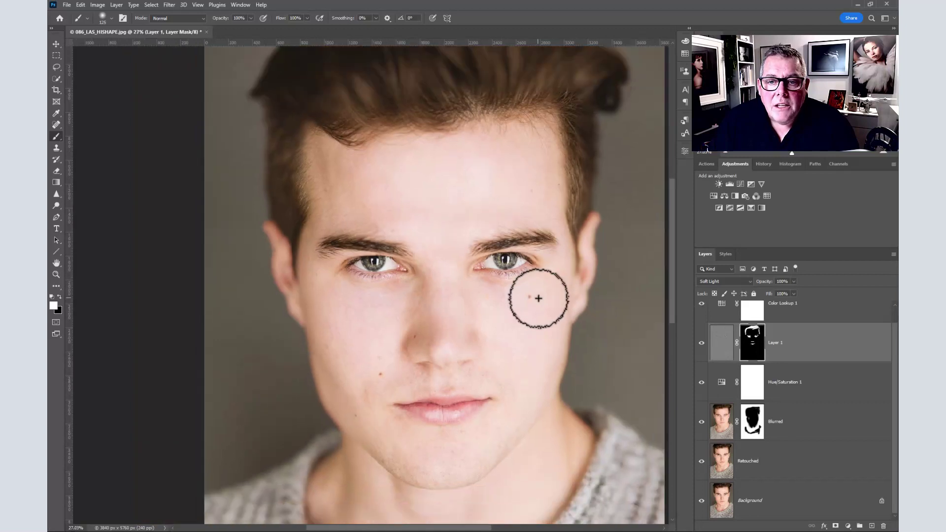
pyautogui.scroll(-1, 539, 297)
pyautogui.moveTo(522, 297); pyautogui.dragTo(506, 263)
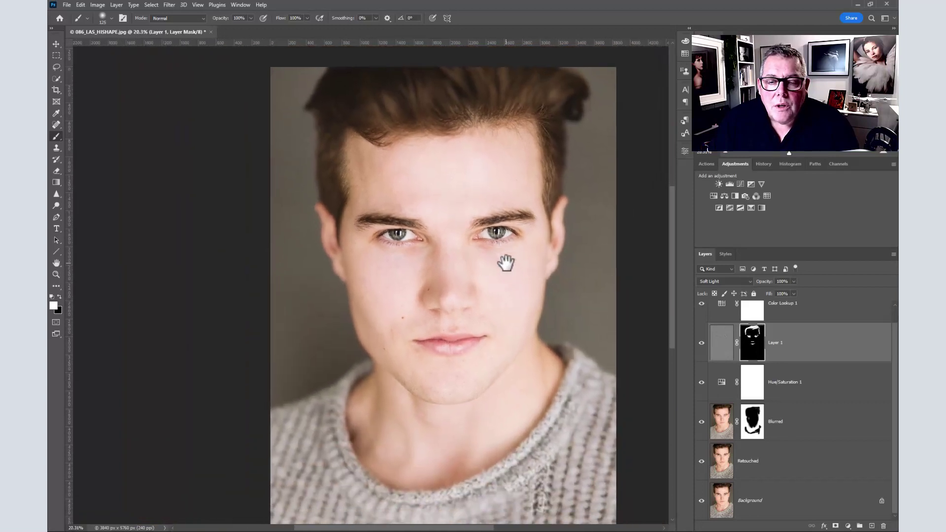
# Step: Group all layers from Color Lookup 1 down to Retouched, and compare the portrait with and without the group
pyautogui.scroll(1, 845, 372)
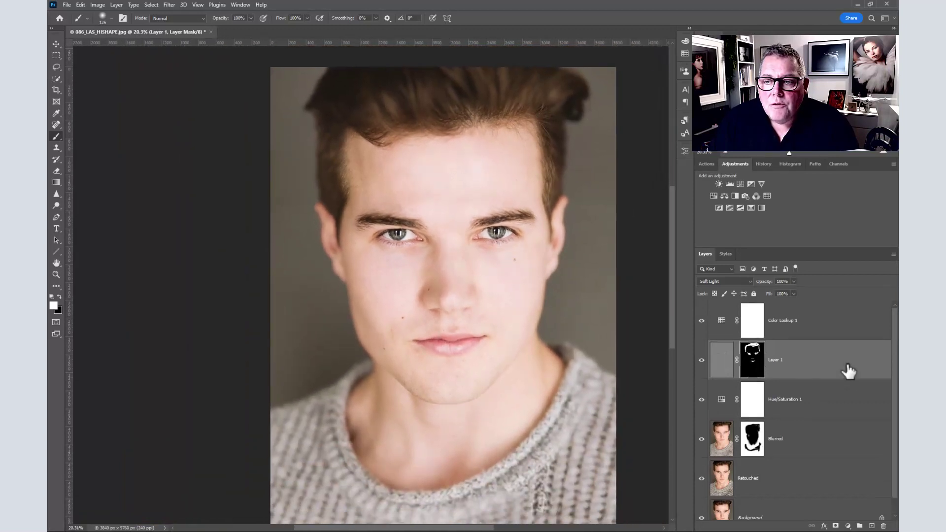
pyautogui.click(822, 325)
pyautogui.scroll(-1, 819, 390)
pyautogui.click(822, 468)
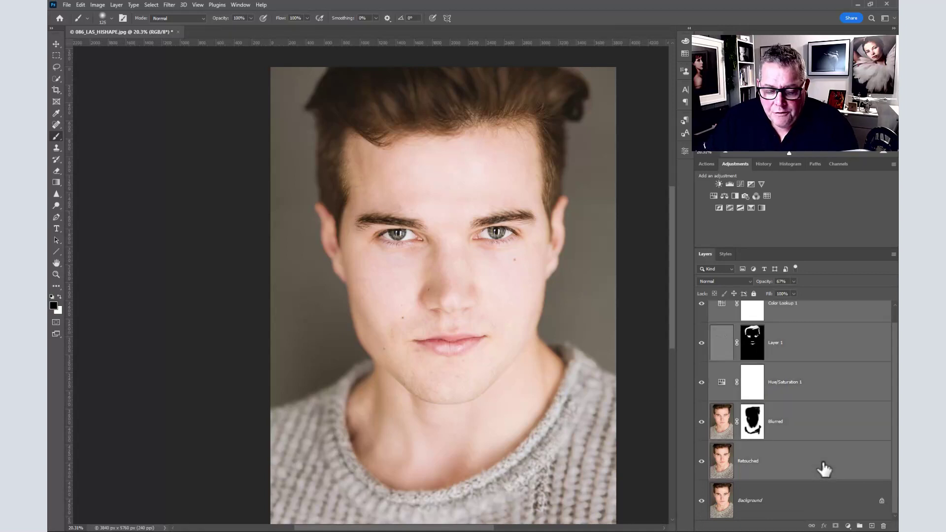
pyautogui.hotkey('ctrl', 'g')
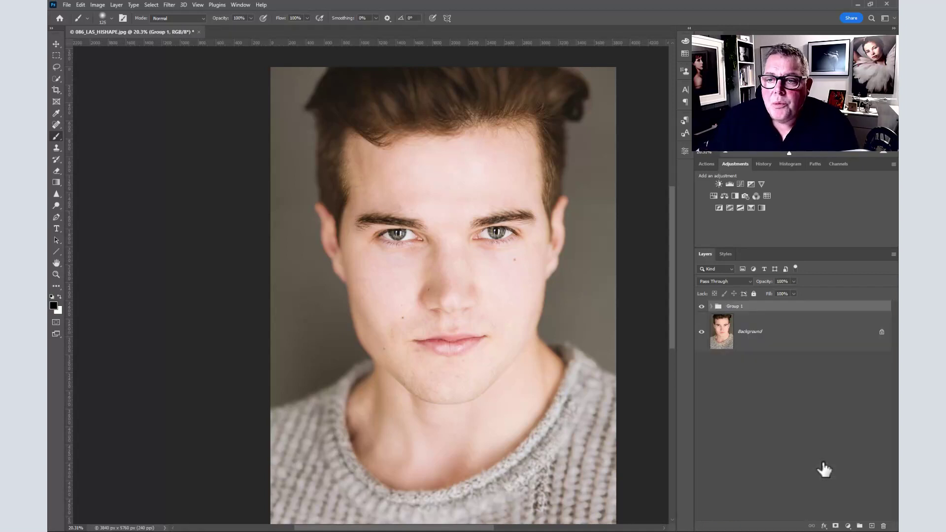
pyautogui.click(702, 307)
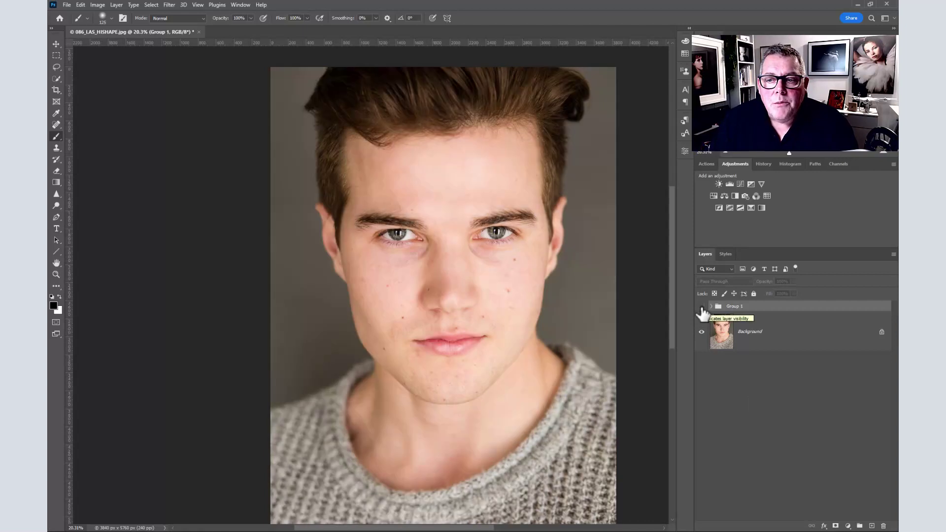
pyautogui.click(702, 308)
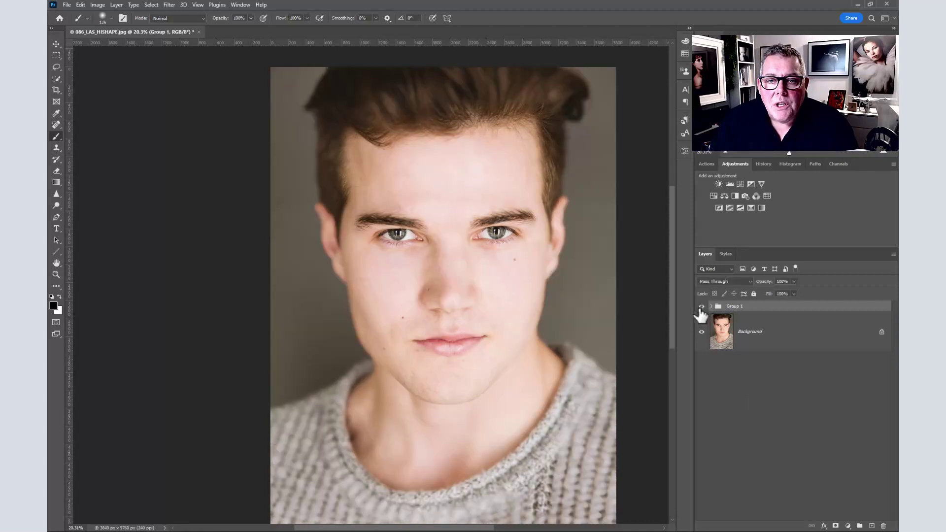